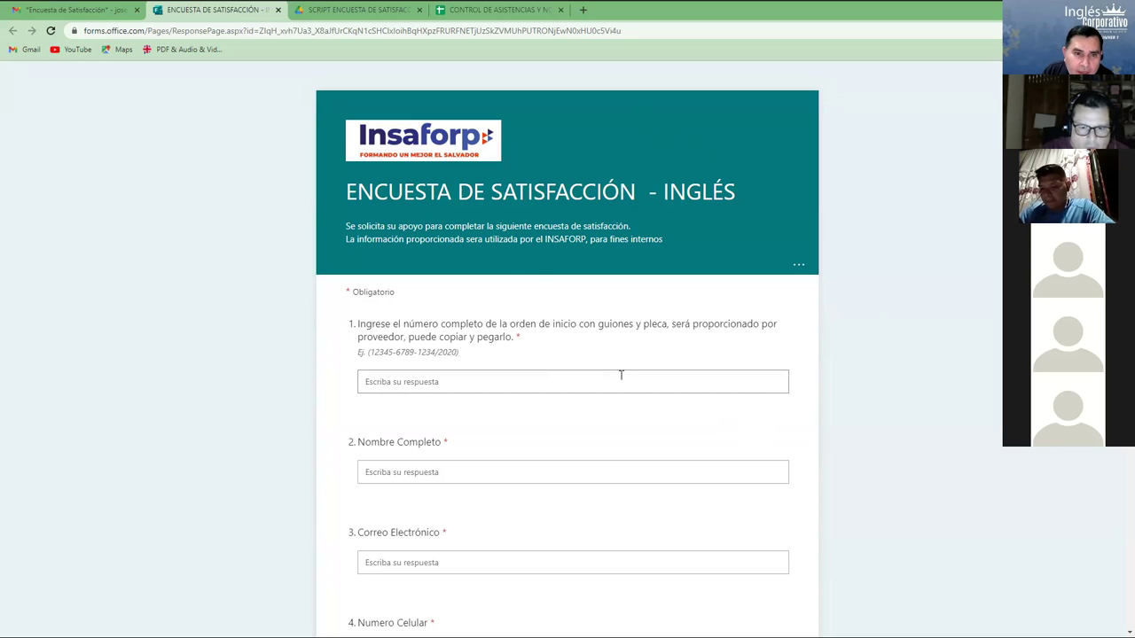
Review the survey's opening questions, from the start order number to the workplace, including the options for department of residence
scroll(533, 339, down, 2)
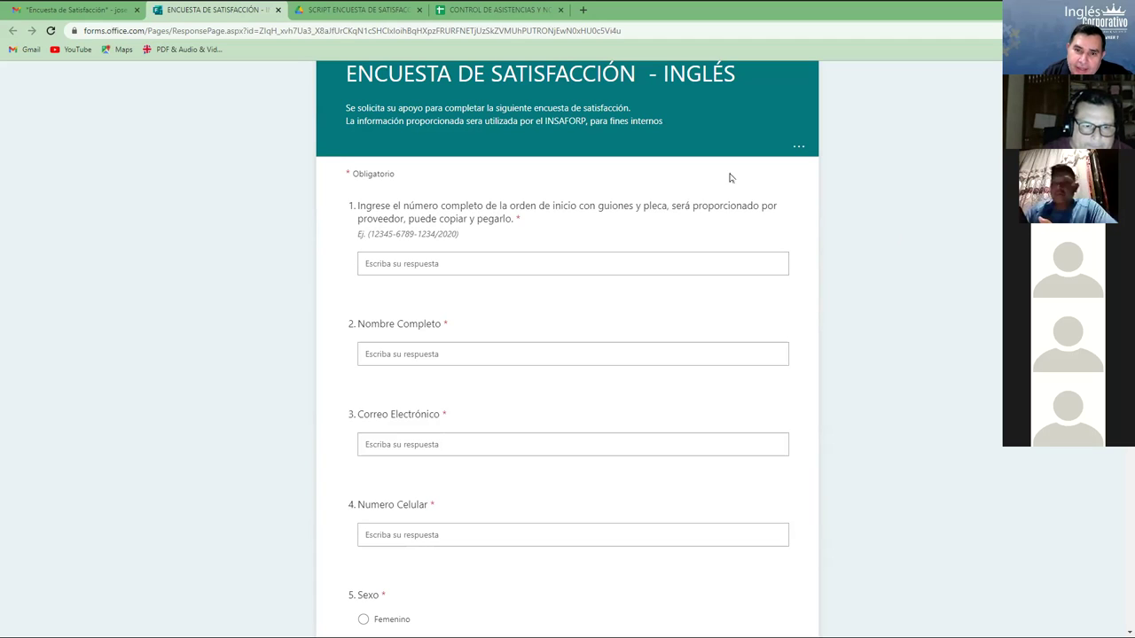
click(497, 262)
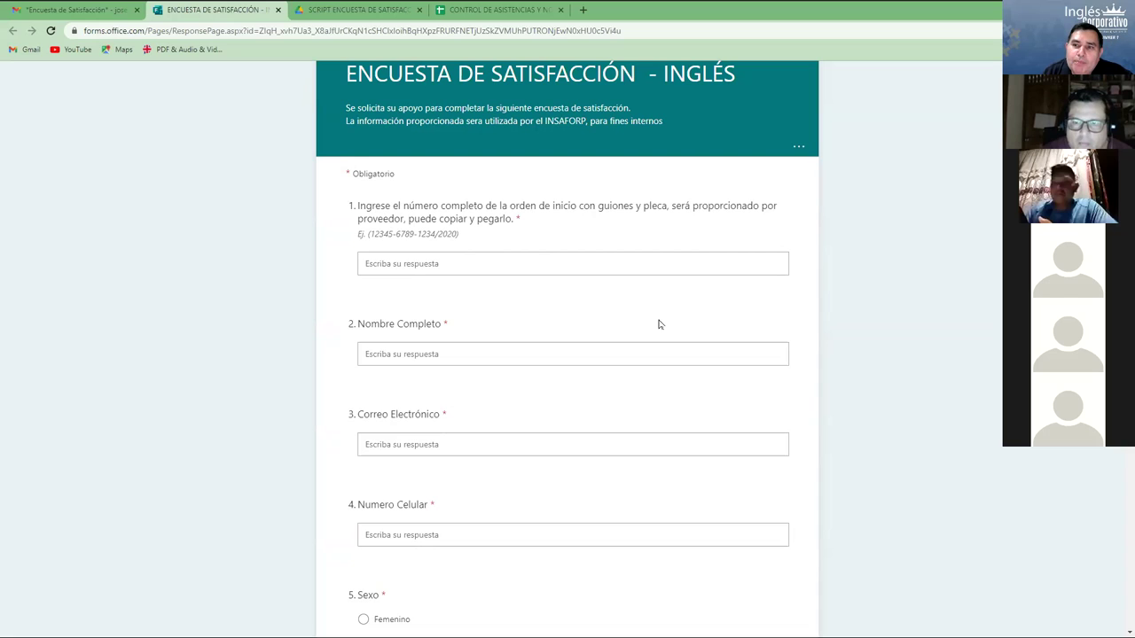
click(370, 351)
click(370, 352)
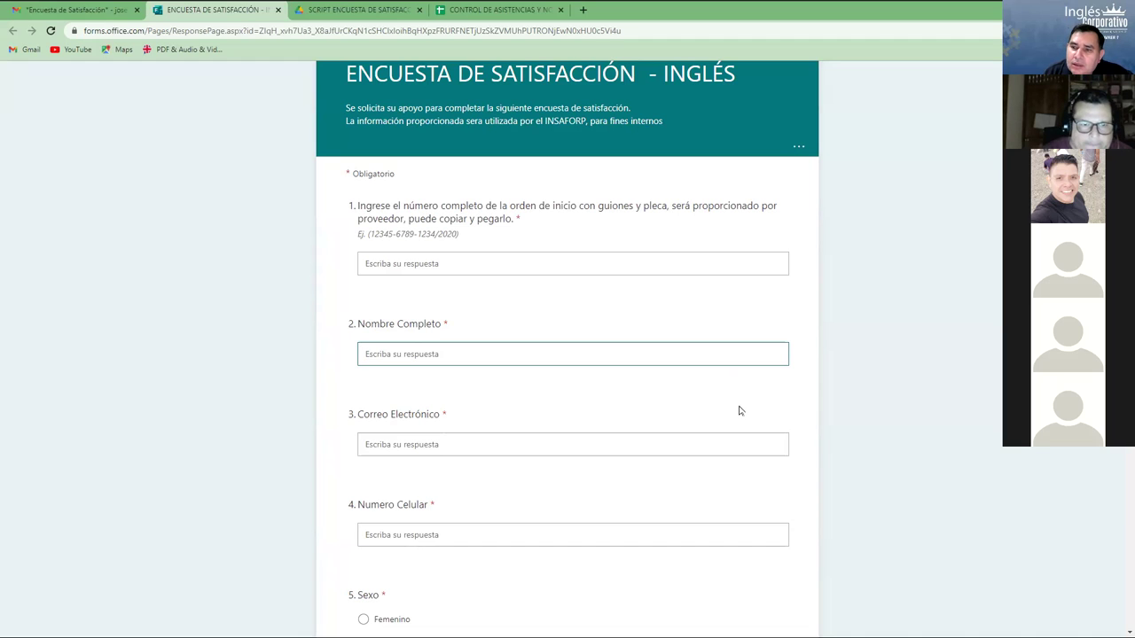
scroll(745, 410, down, 2)
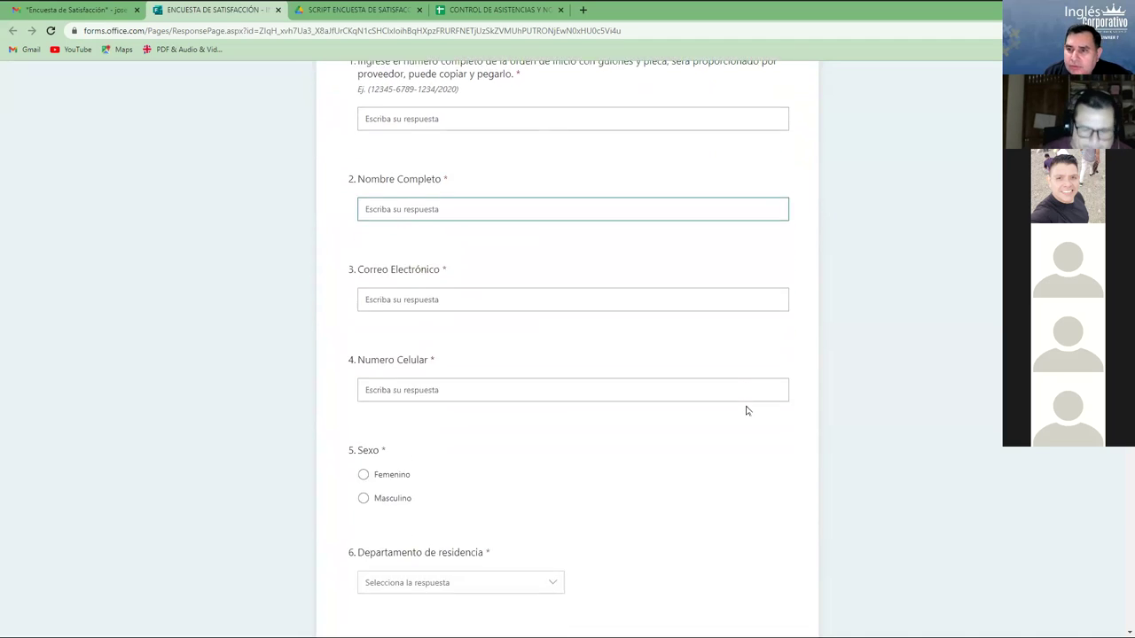
scroll(746, 411, down, 1)
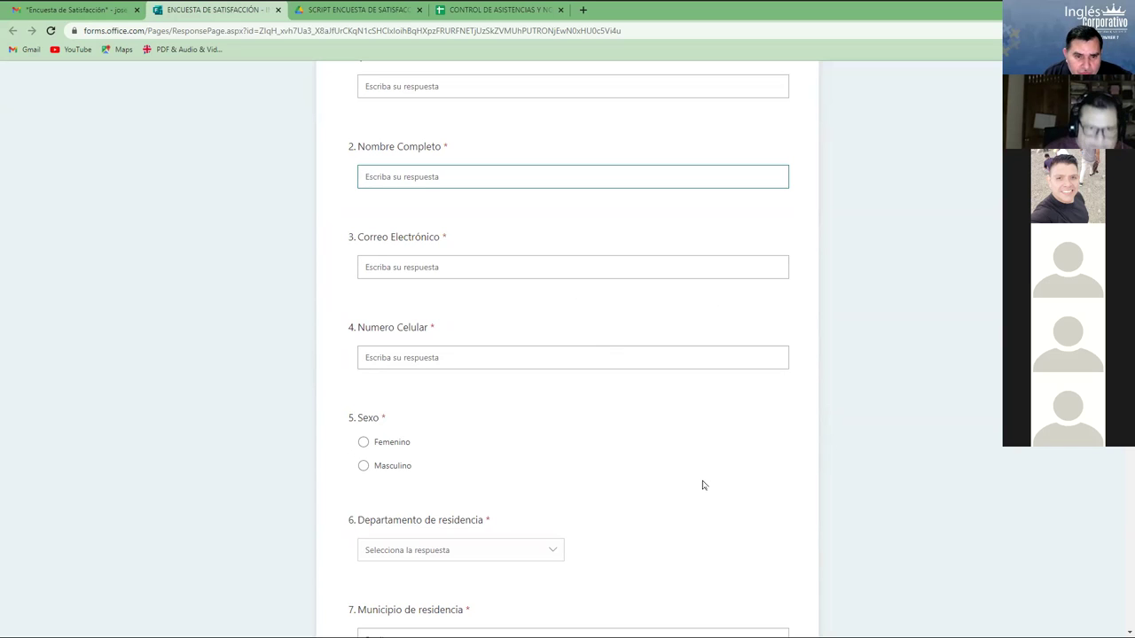
scroll(702, 483, down, 3)
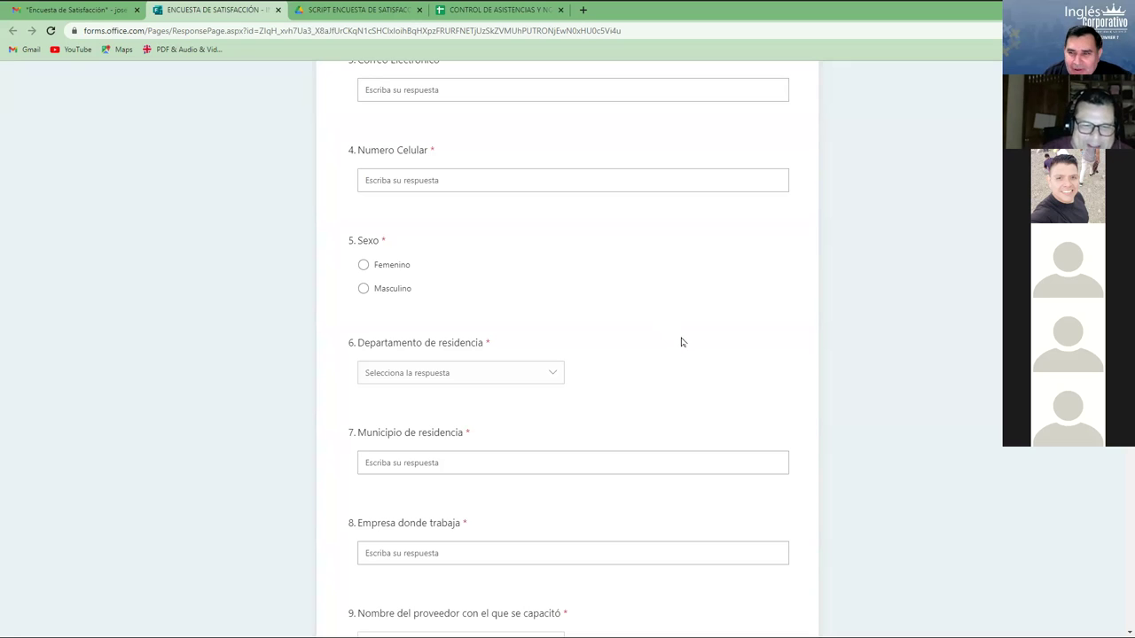
scroll(682, 342, down, 1)
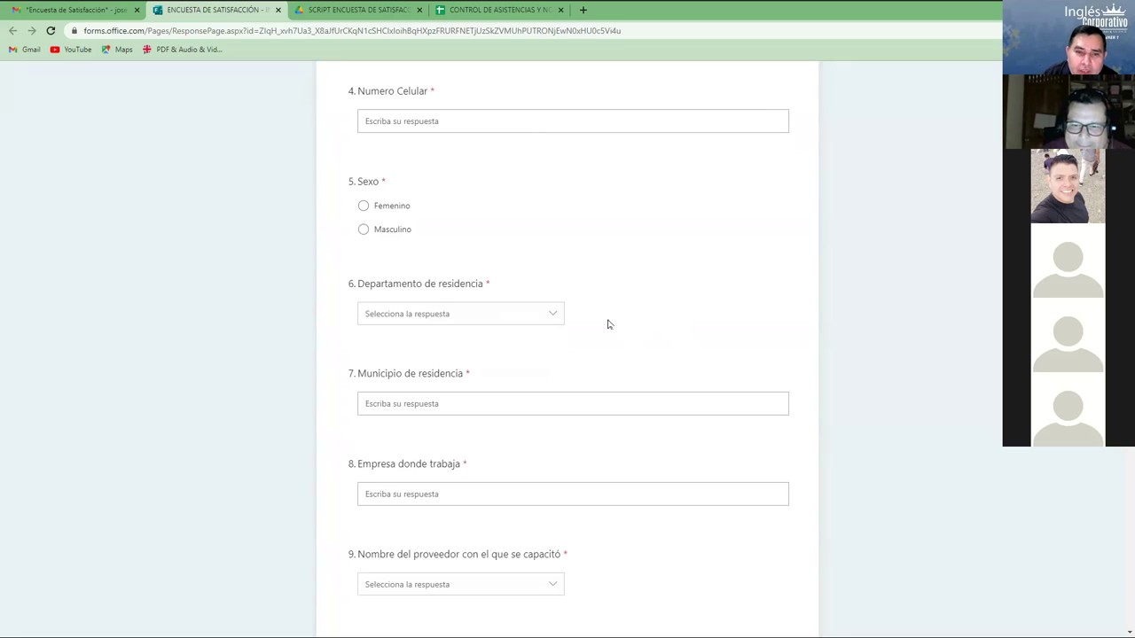
click(556, 318)
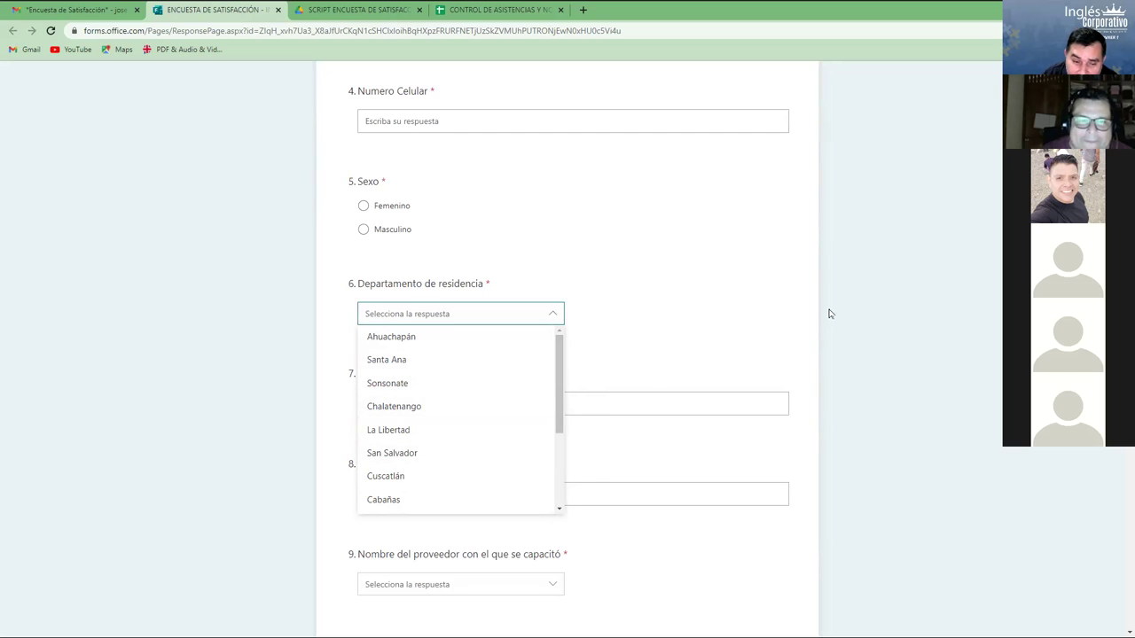
click(745, 320)
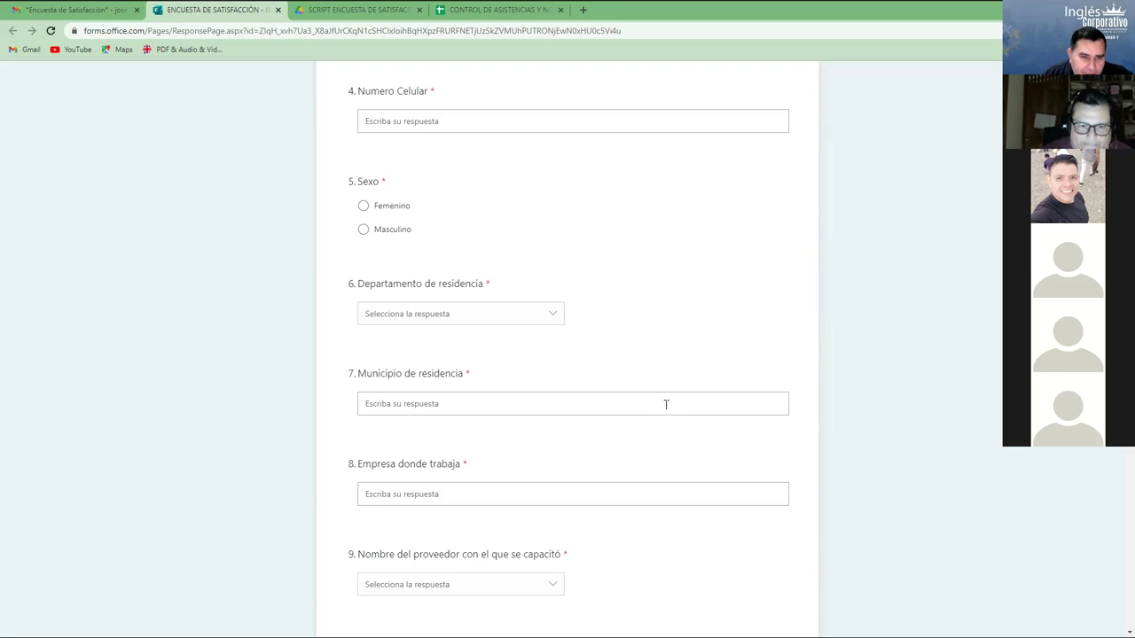
Examine the training provider options in question 9, the course name question and the course rating grid in question 11
scroll(665, 408, down, 2)
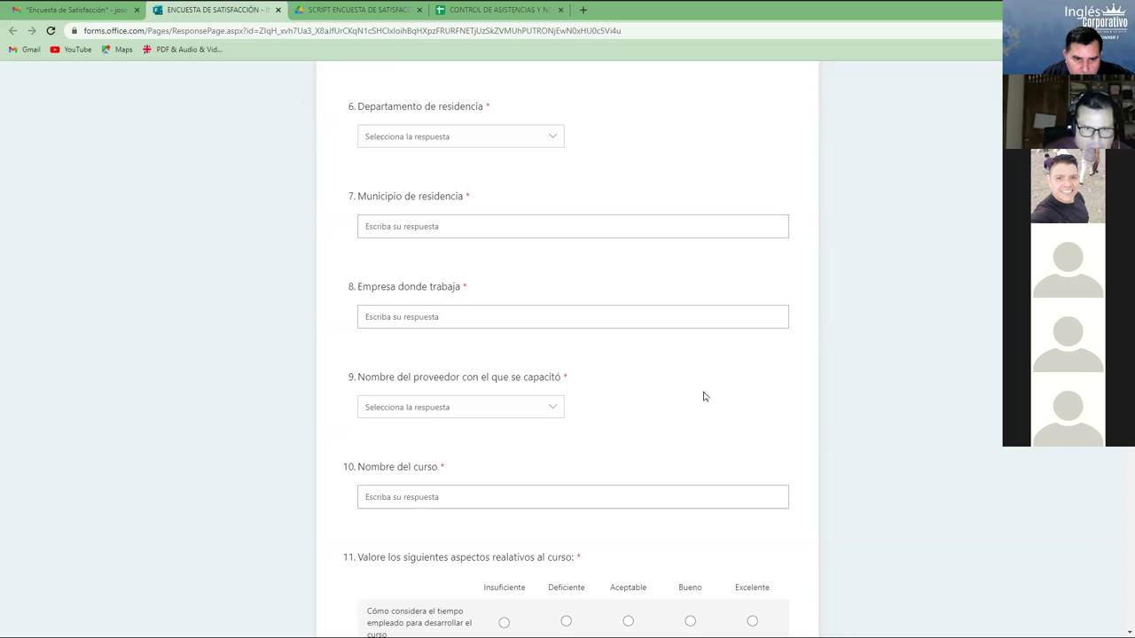
scroll(705, 397, down, 2)
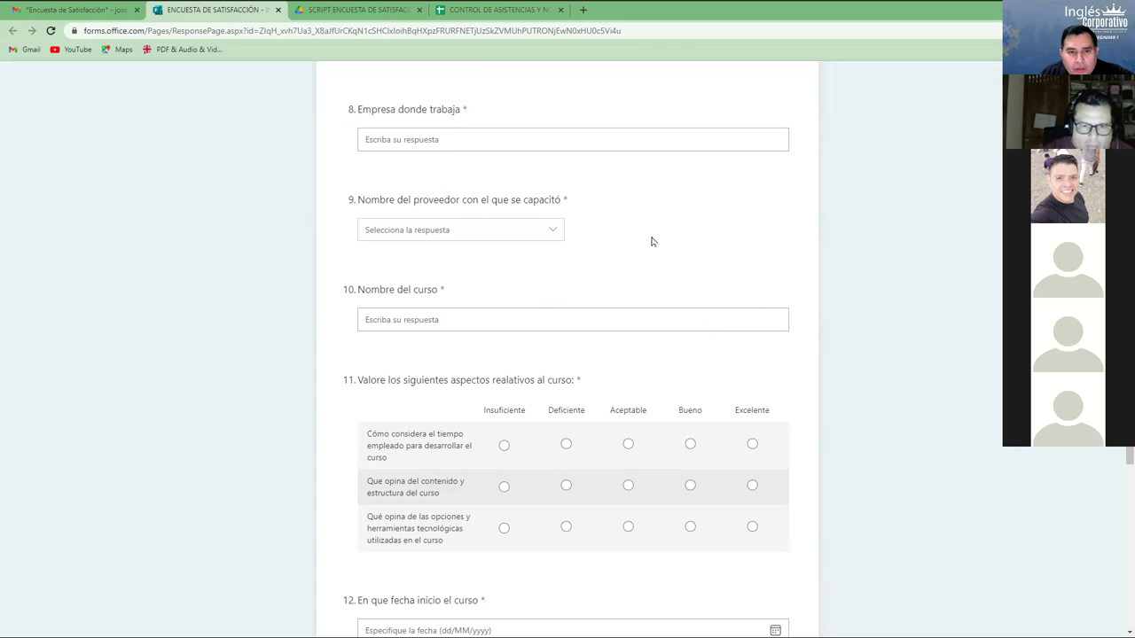
click(555, 233)
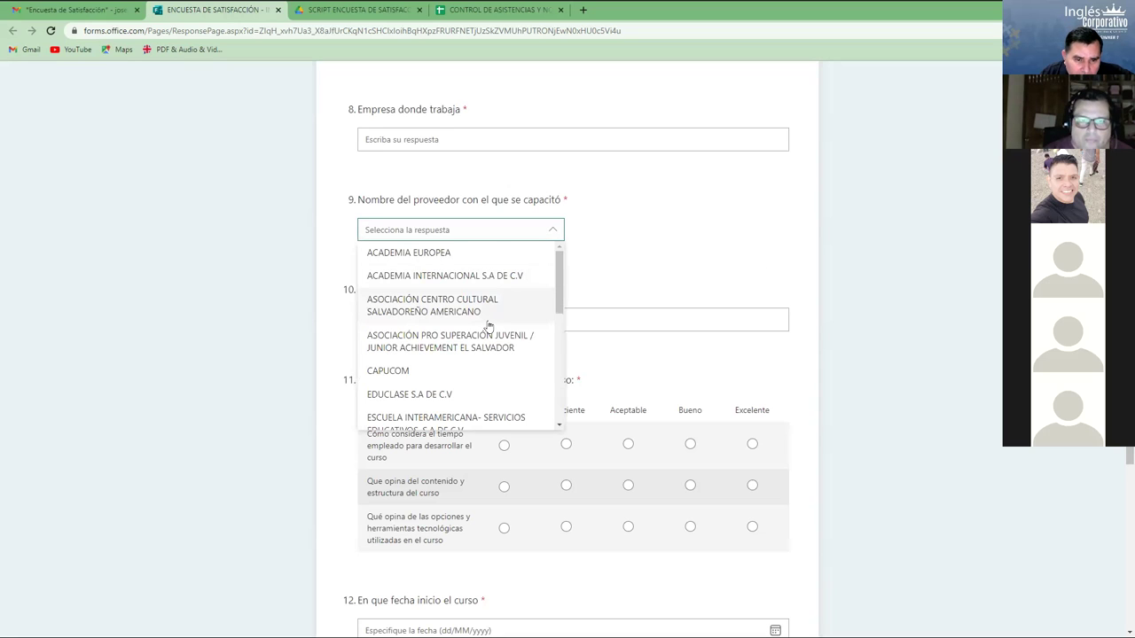
scroll(489, 328, down, 1)
scroll(488, 326, down, 1)
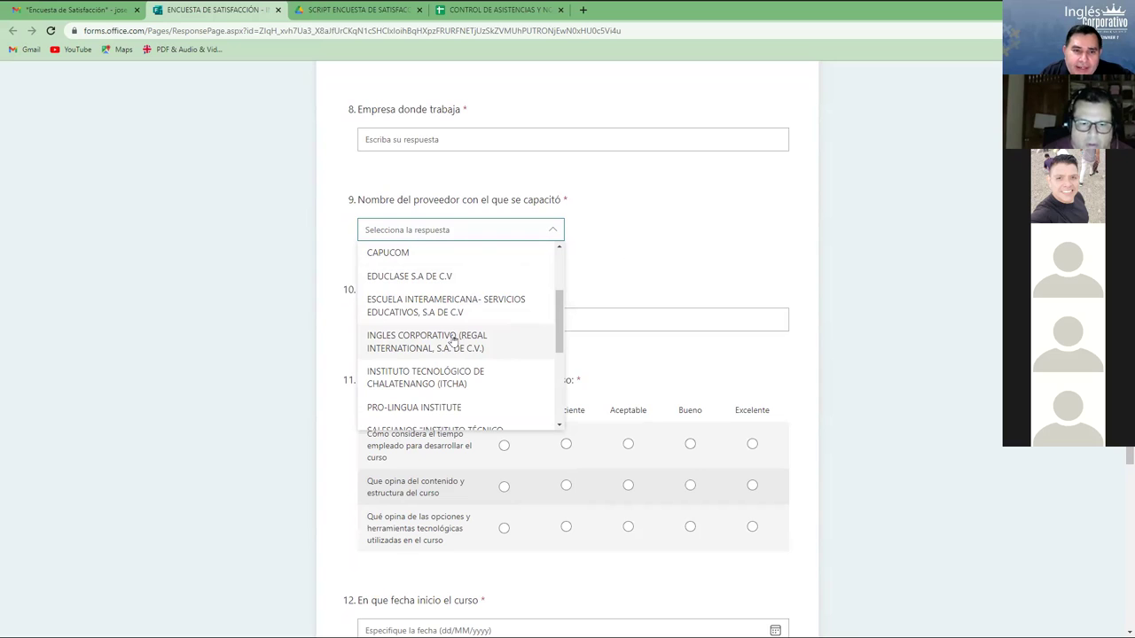
click(698, 263)
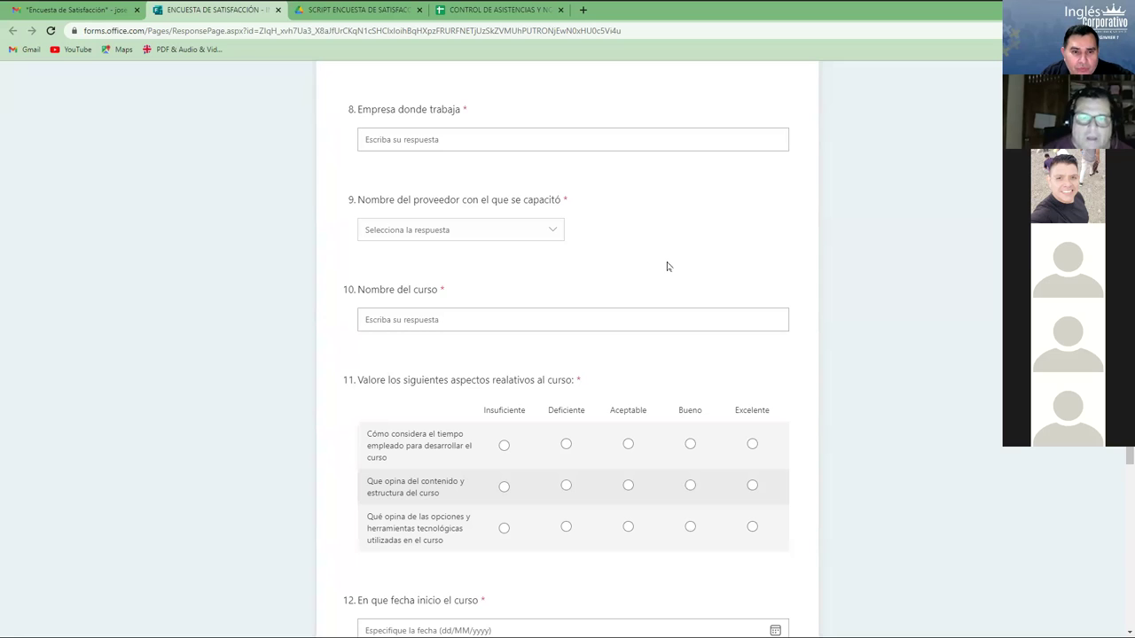
scroll(671, 266, down, 1)
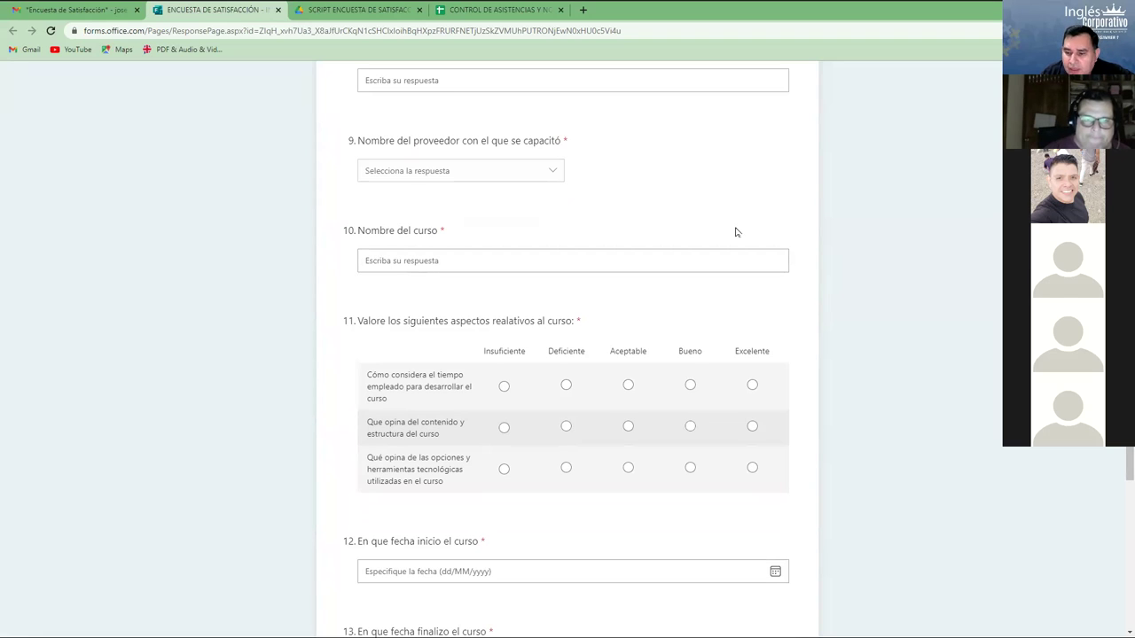
scroll(735, 232, down, 2)
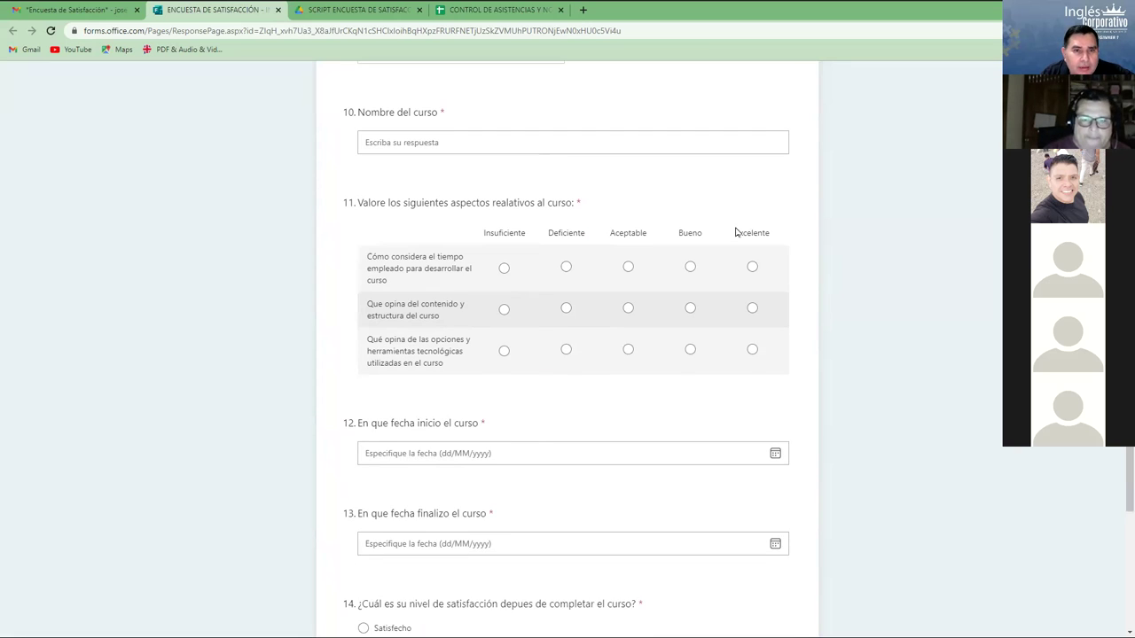
scroll(735, 232, down, 2)
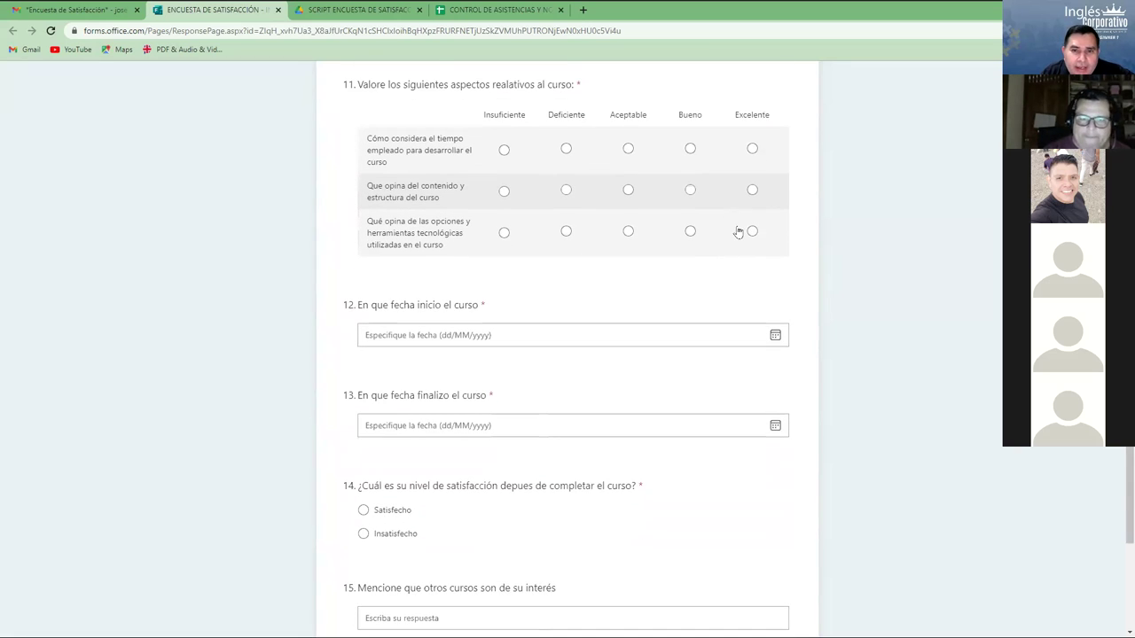
scroll(829, 207, up, 1)
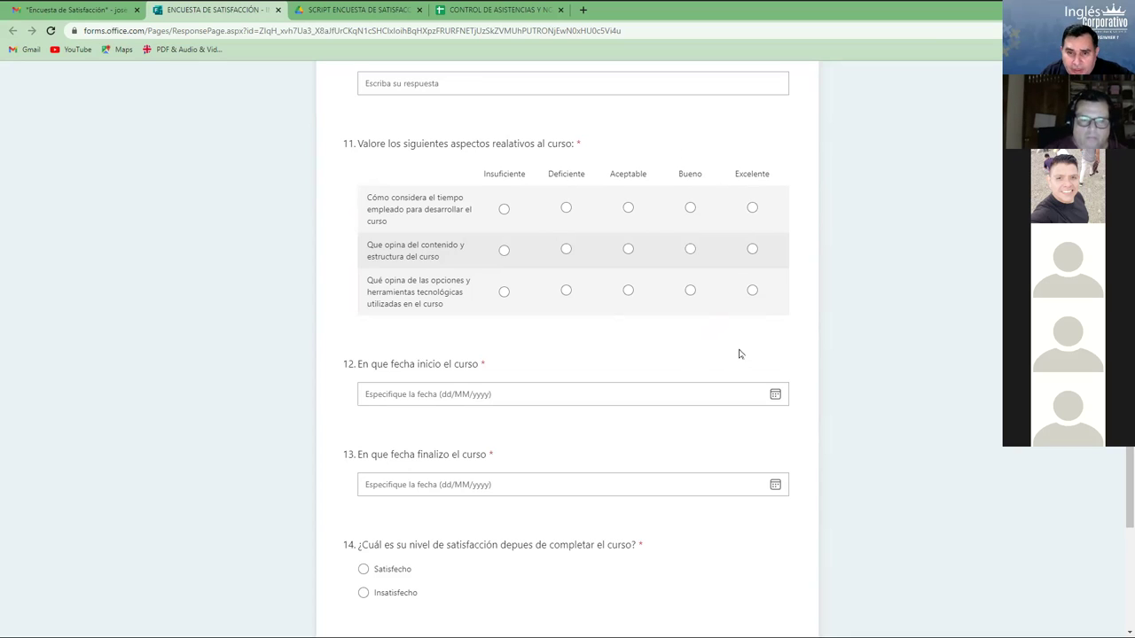
Set the course end date to 29/08/2022 in question 13 and the start date to 25/07/2022 in question 12
scroll(739, 354, down, 3)
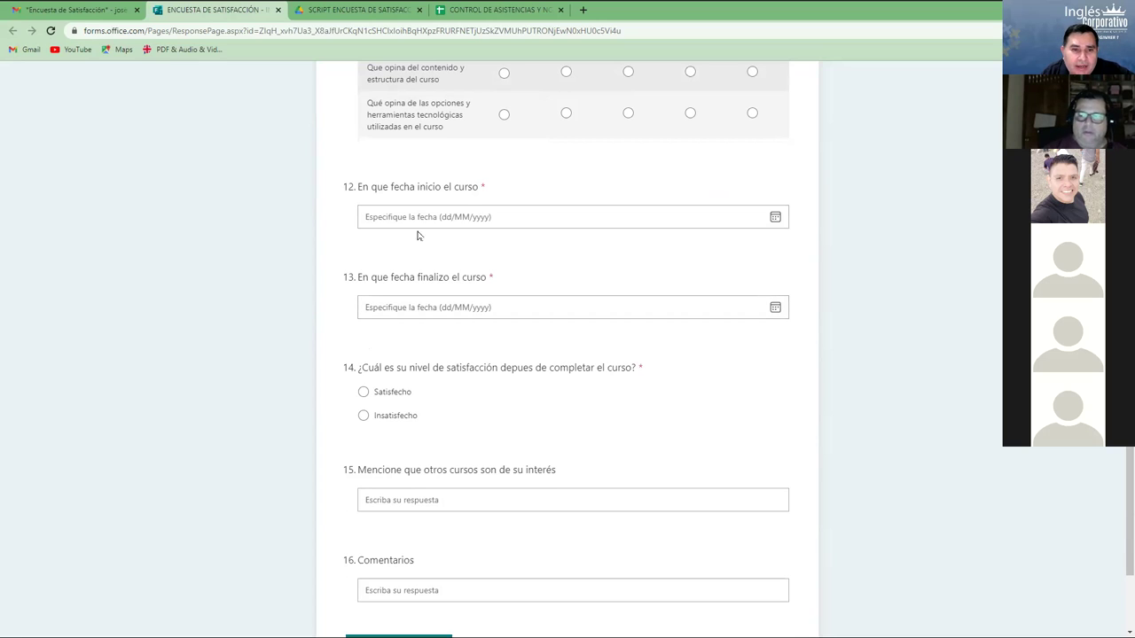
click(776, 218)
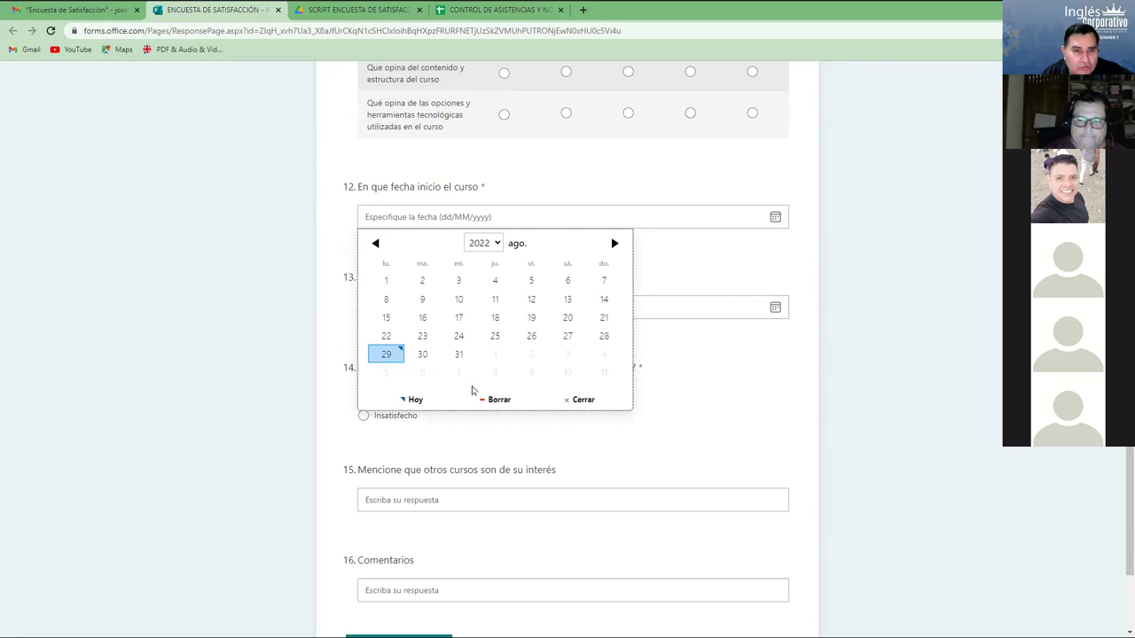
click(374, 244)
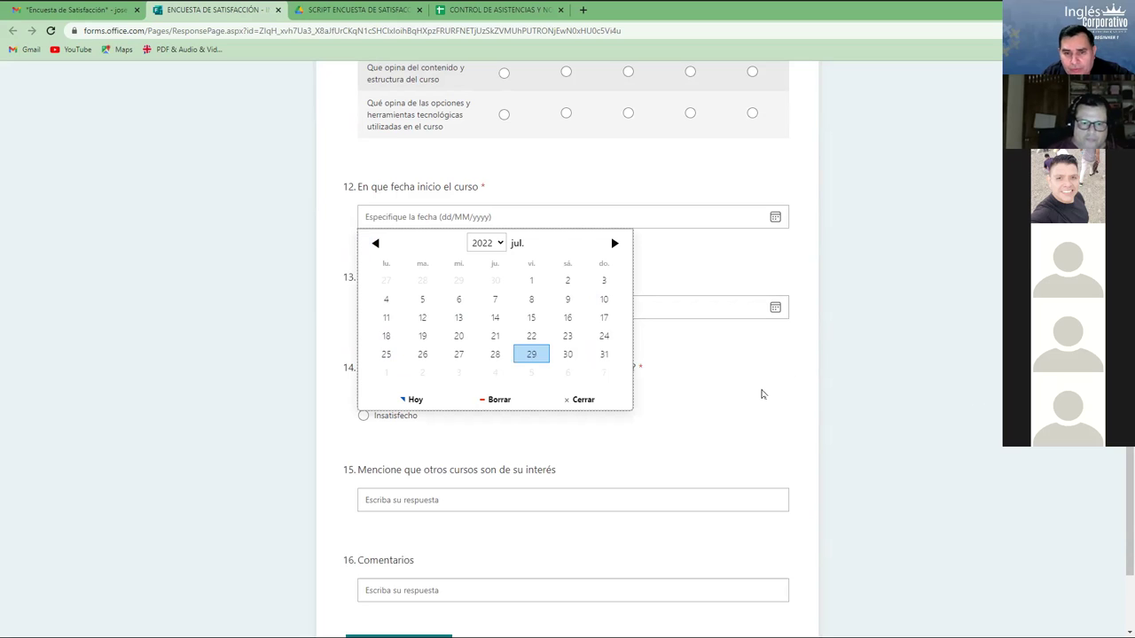
click(717, 382)
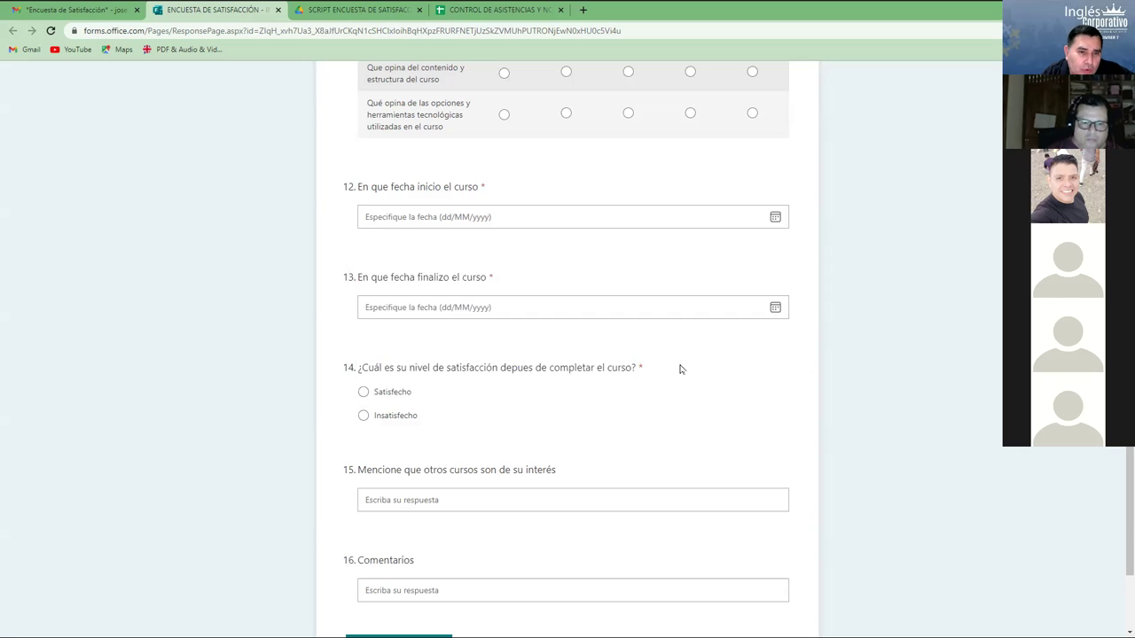
click(776, 308)
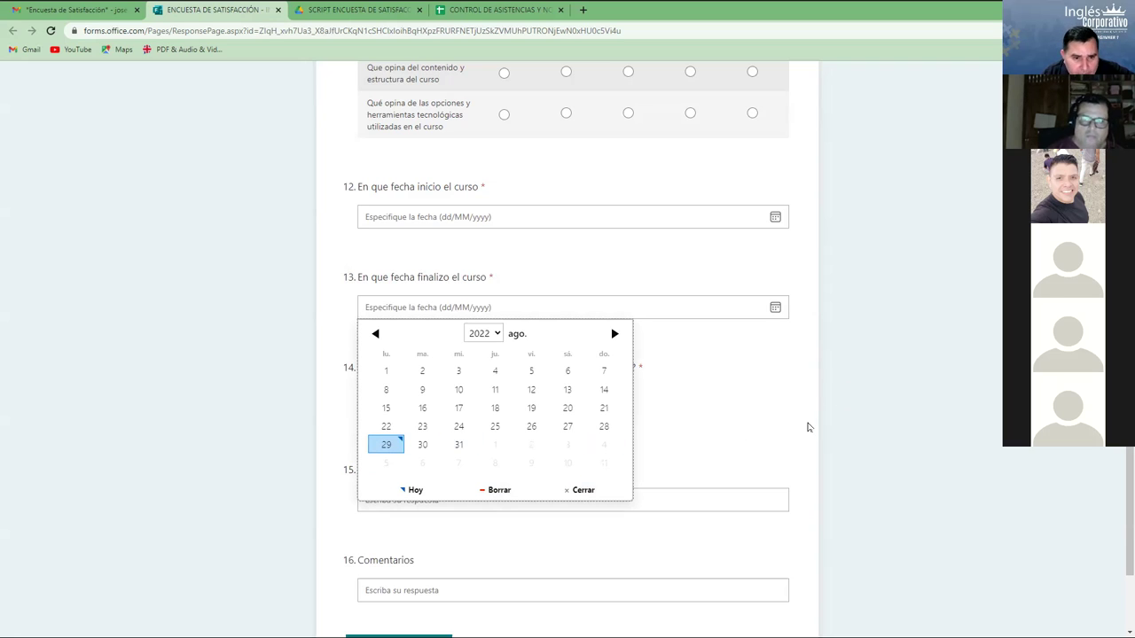
click(382, 447)
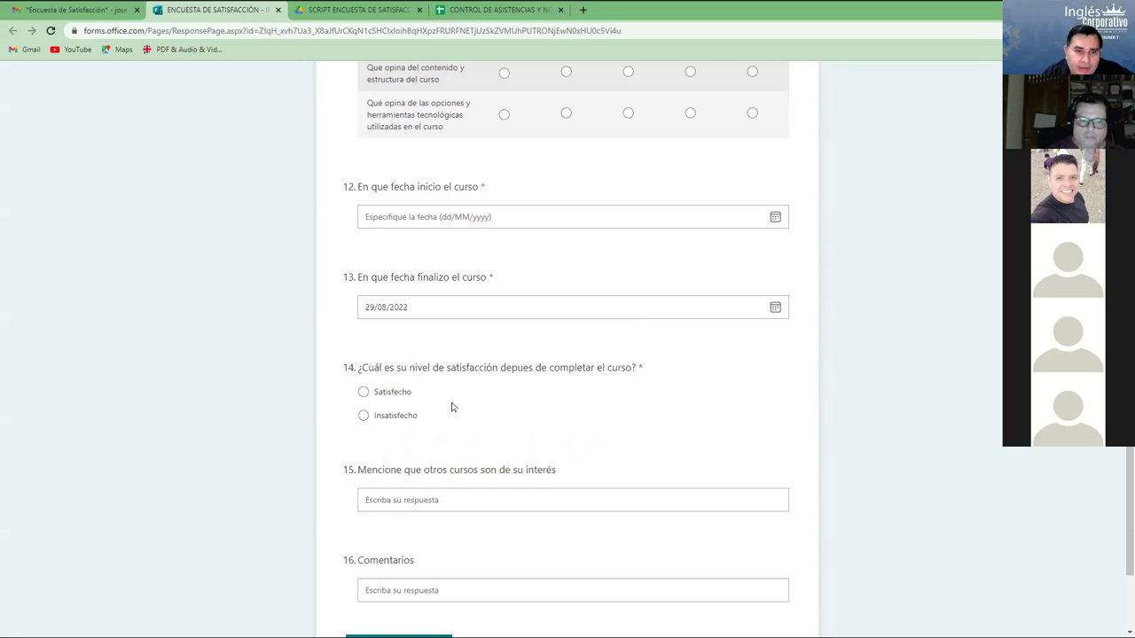
click(776, 219)
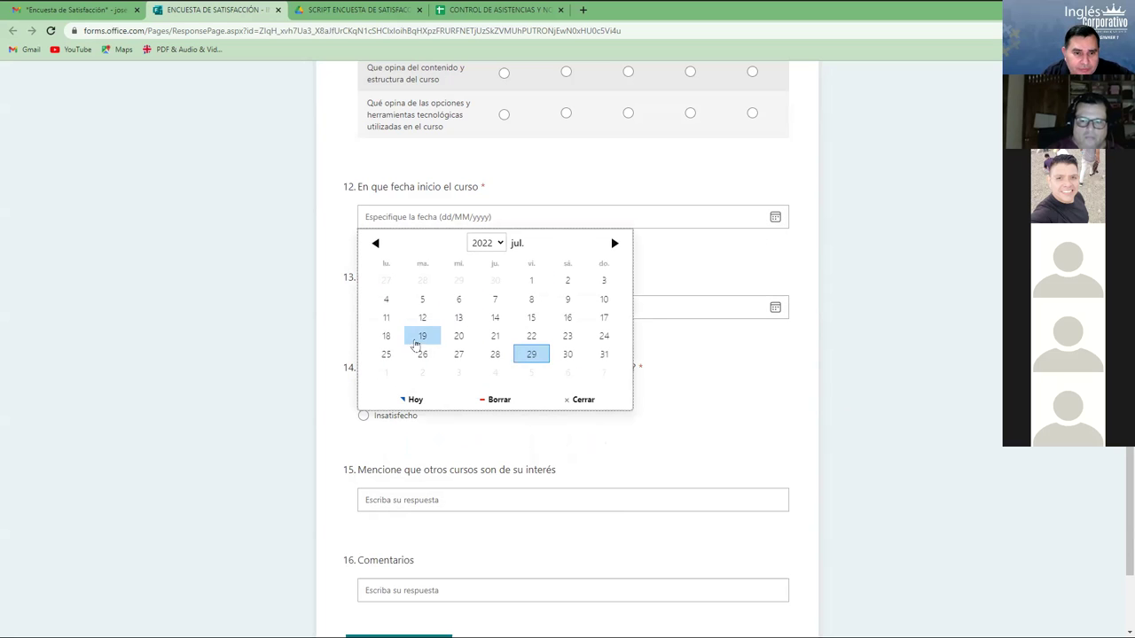
click(386, 354)
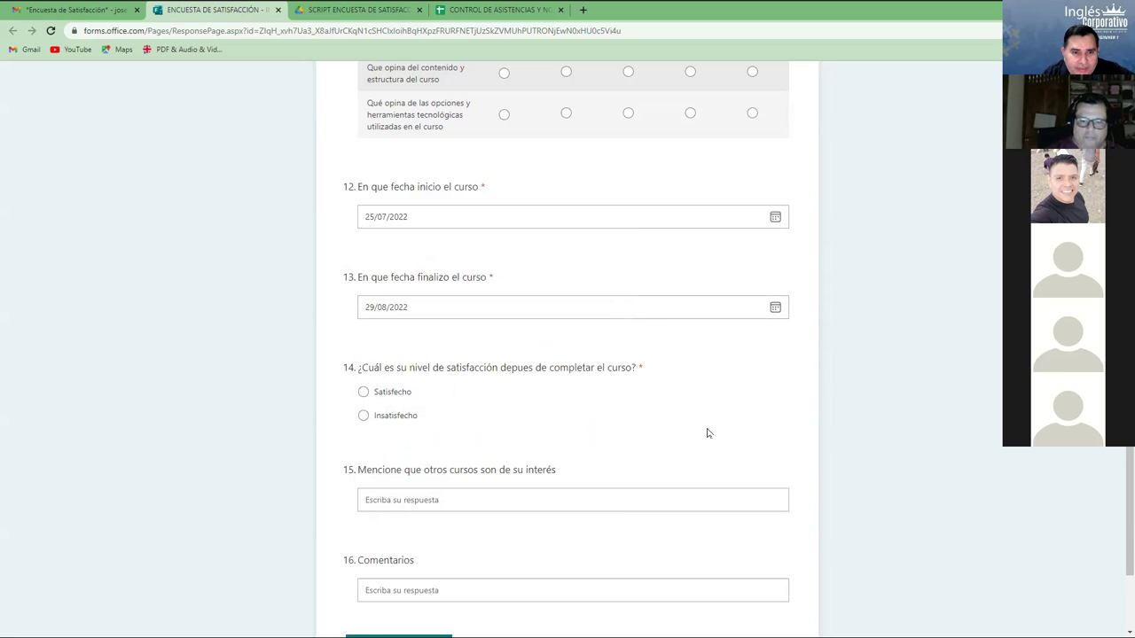
Read the instructions for question 14 in the survey script PDF and return to the survey form
scroll(743, 467, down, 1)
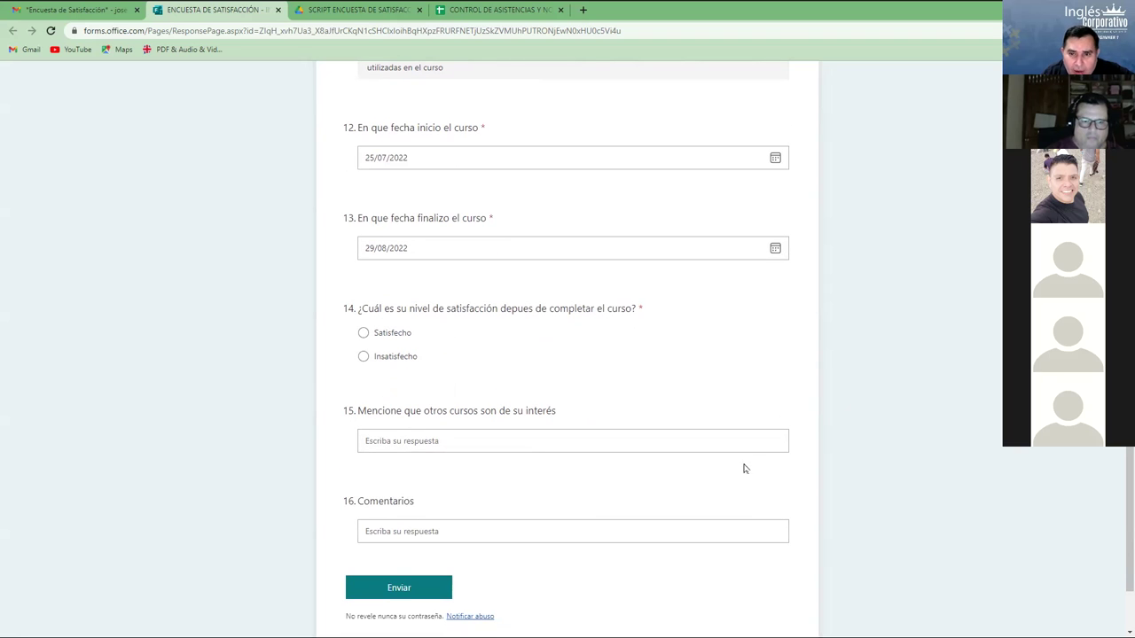
click(358, 13)
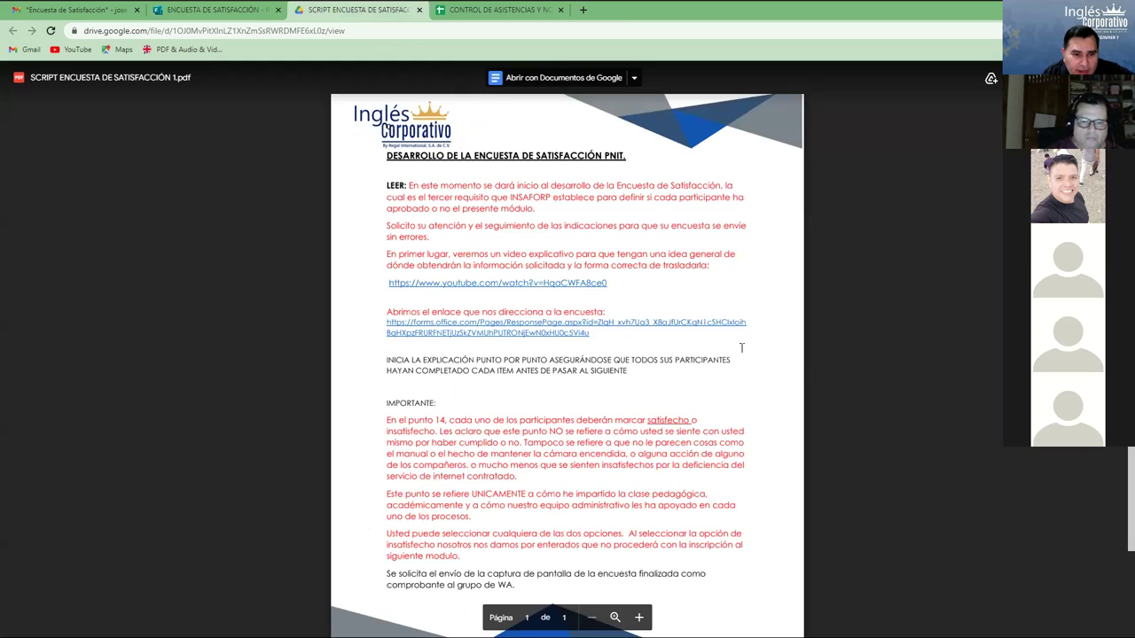
scroll(745, 343, down, 2)
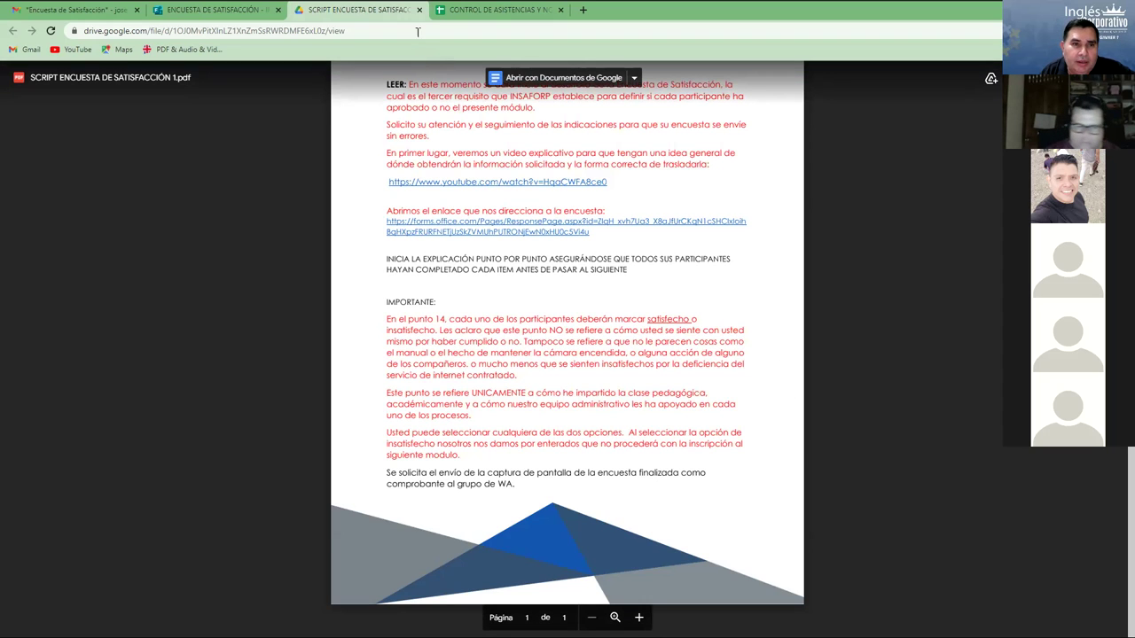
click(215, 9)
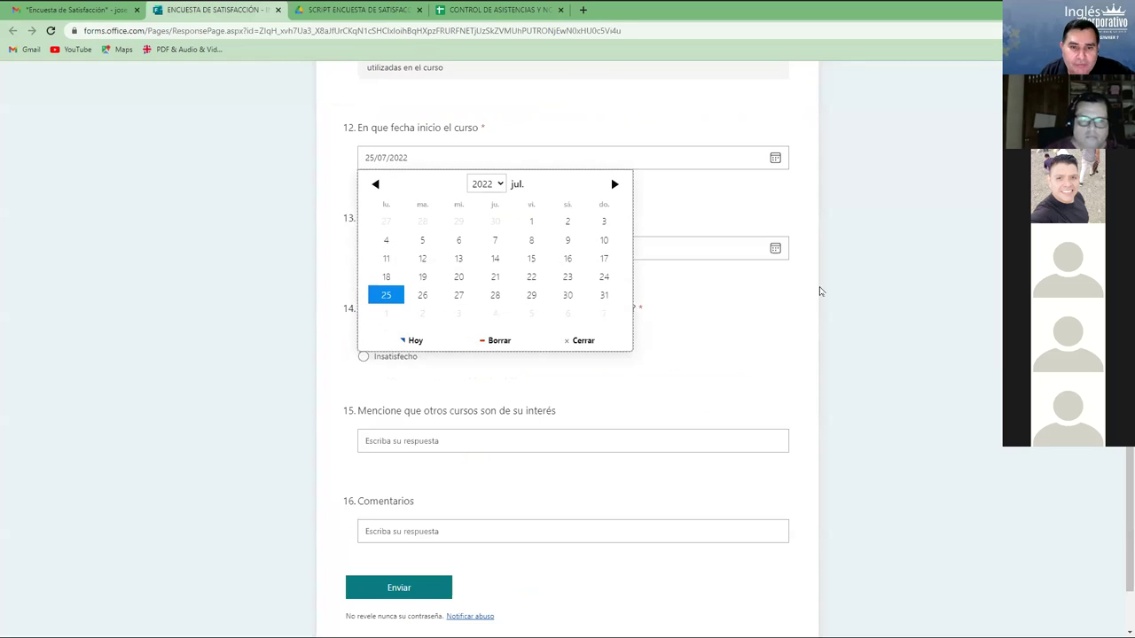
click(768, 326)
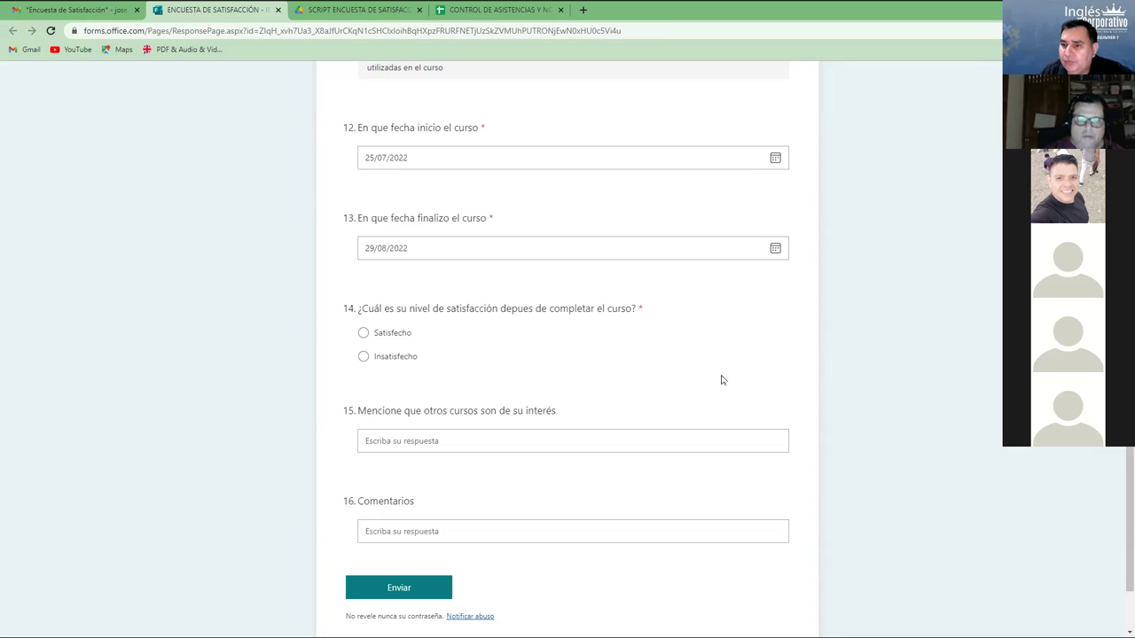
Review the satisfaction, other-courses and comments questions and go back over the form up to question 9
scroll(697, 379, down, 1)
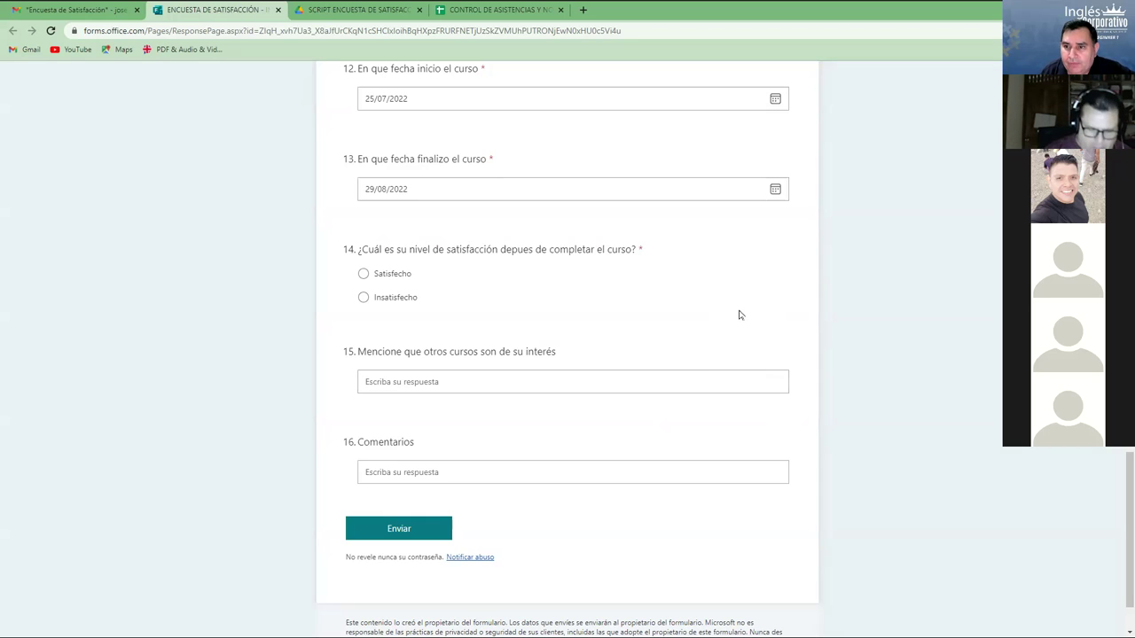
click(452, 386)
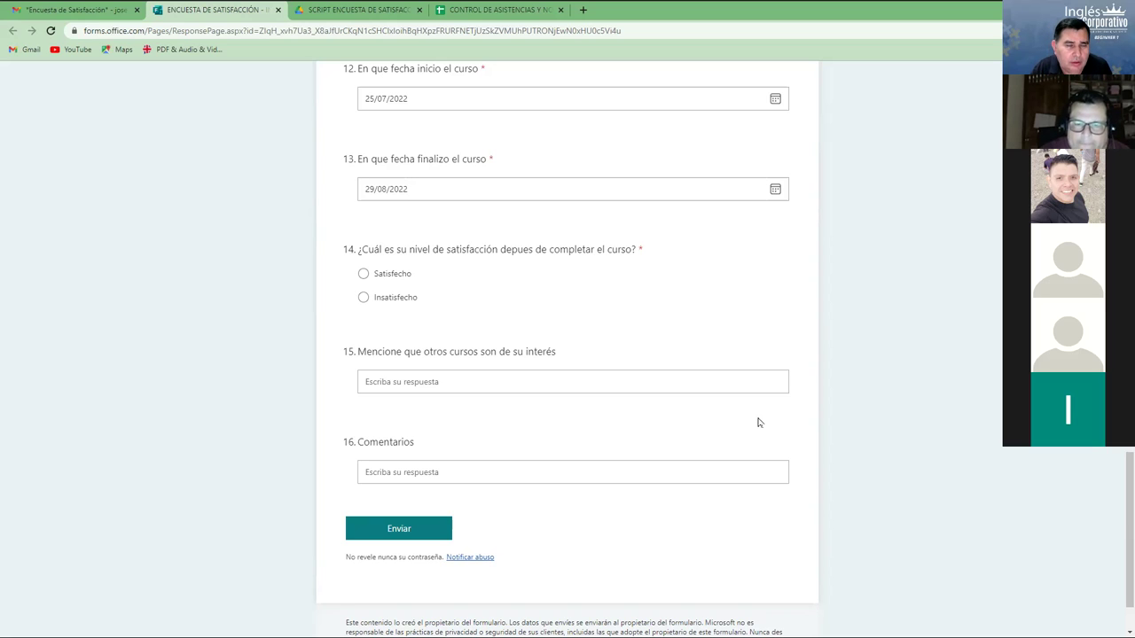
scroll(758, 423, up, 5)
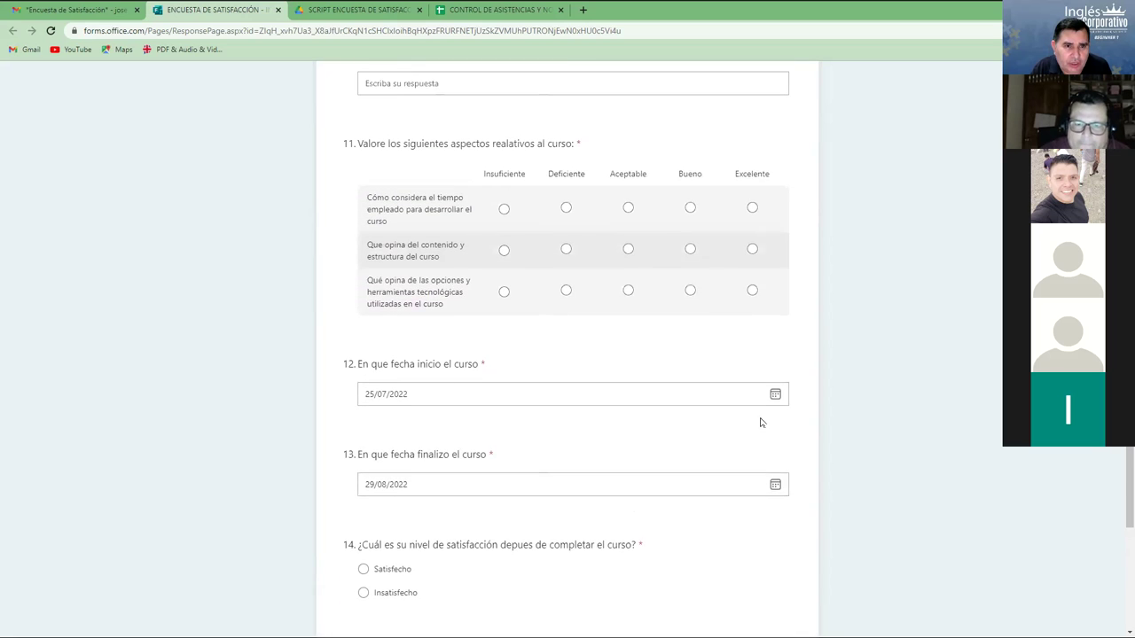
scroll(760, 423, up, 1)
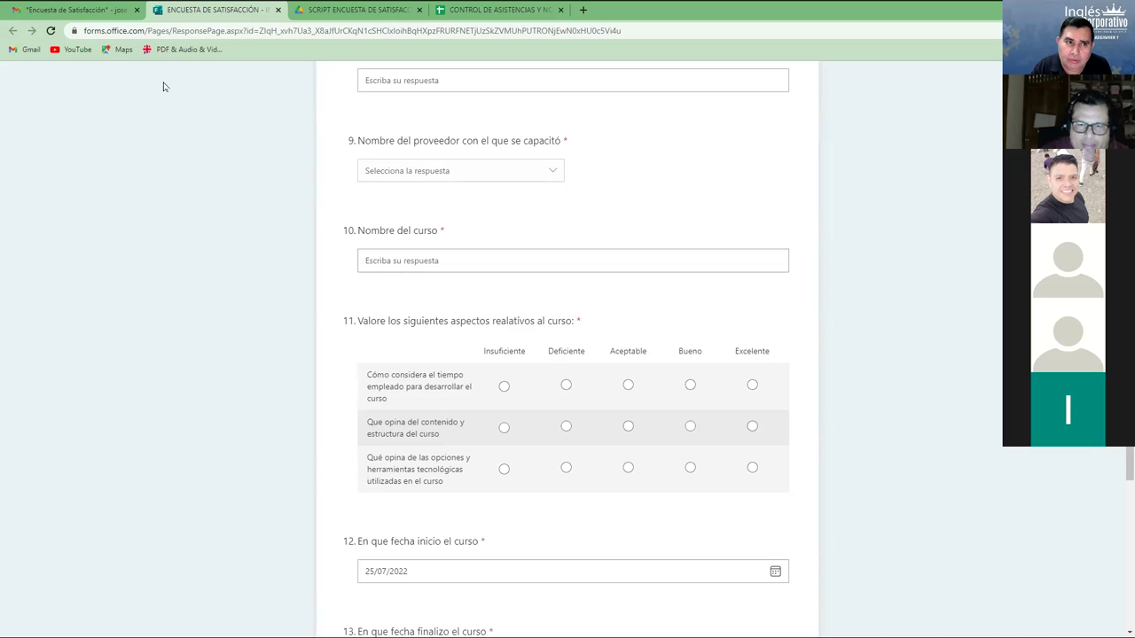
Read the course data in the survey instructions email and return to the opening questions of the survey form
click(94, 12)
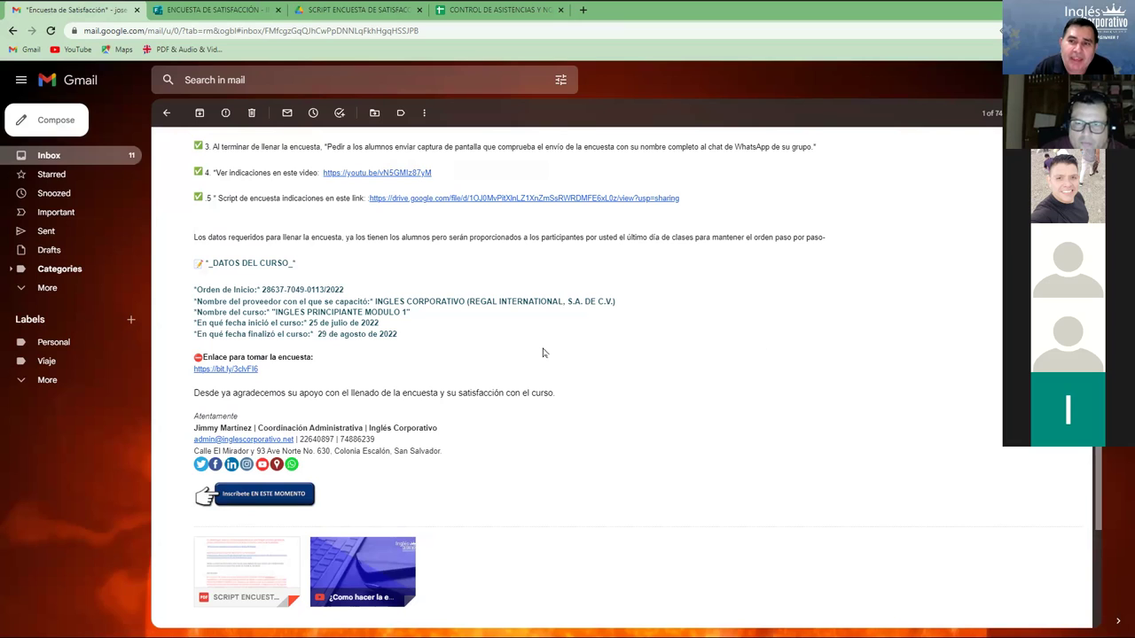
click(219, 10)
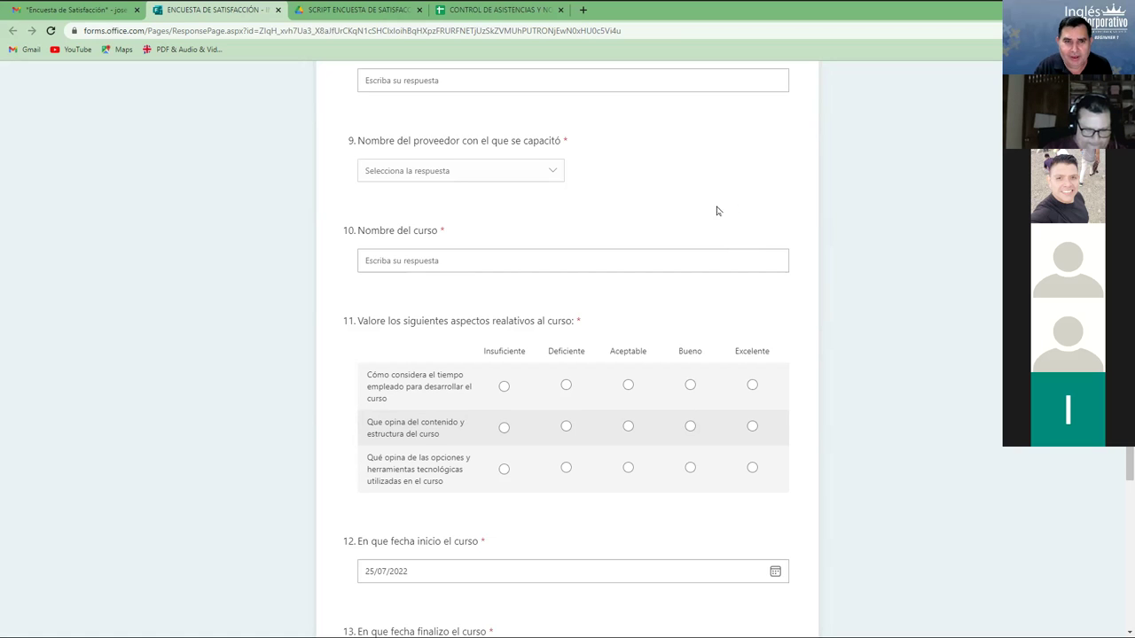
scroll(736, 235, up, 9)
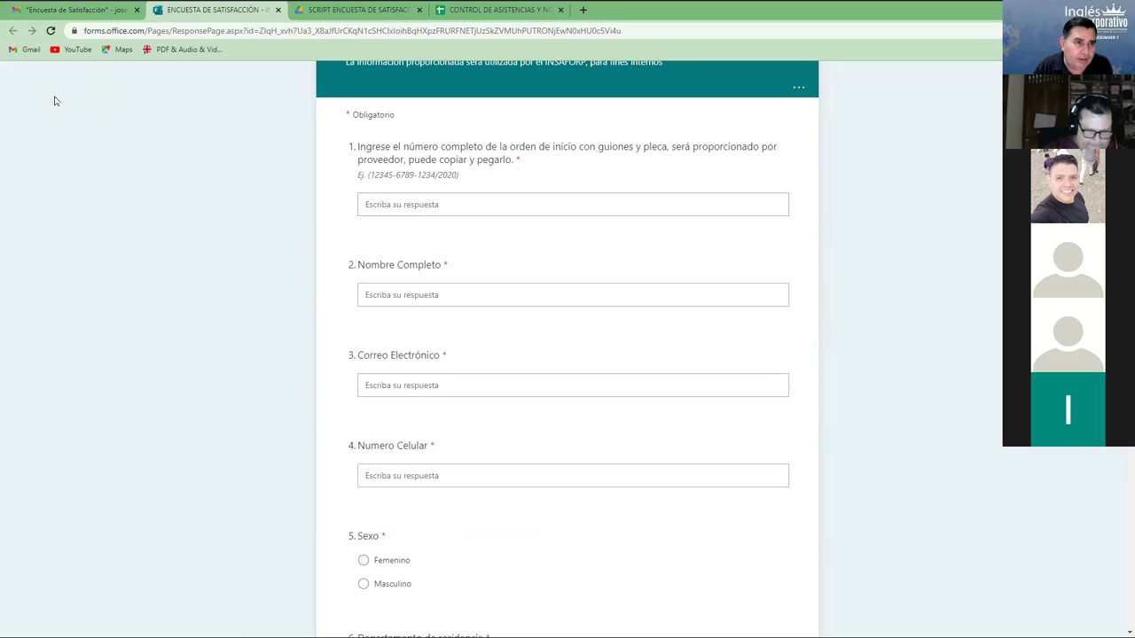
Recheck the course data in the email and go through the survey form down to its submission section
click(54, 15)
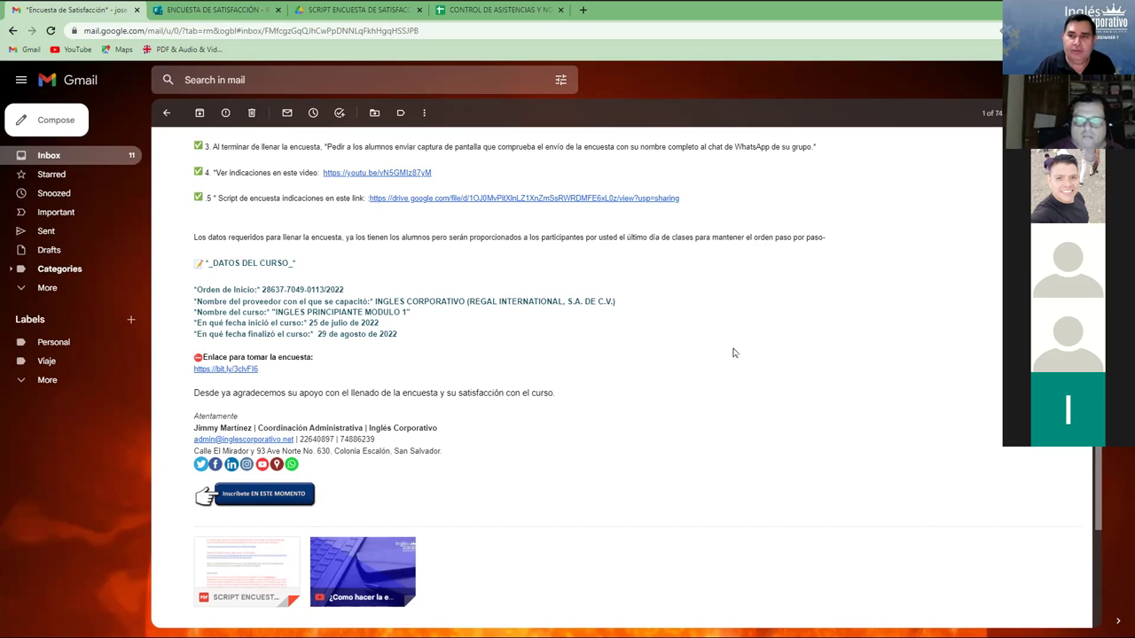
scroll(747, 426, down, 2)
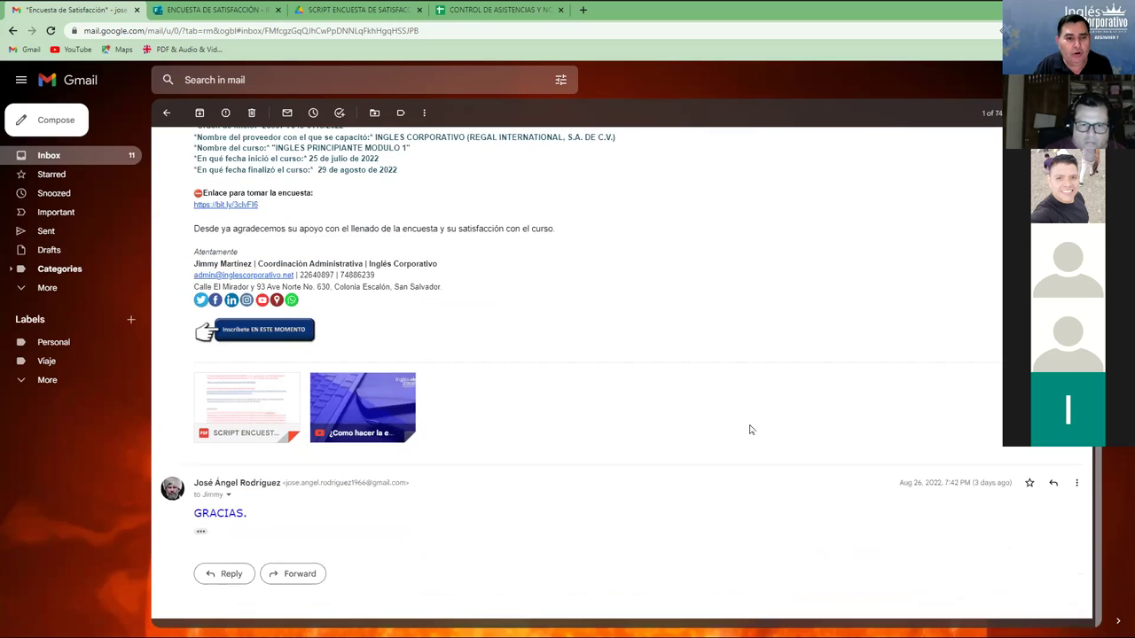
click(204, 12)
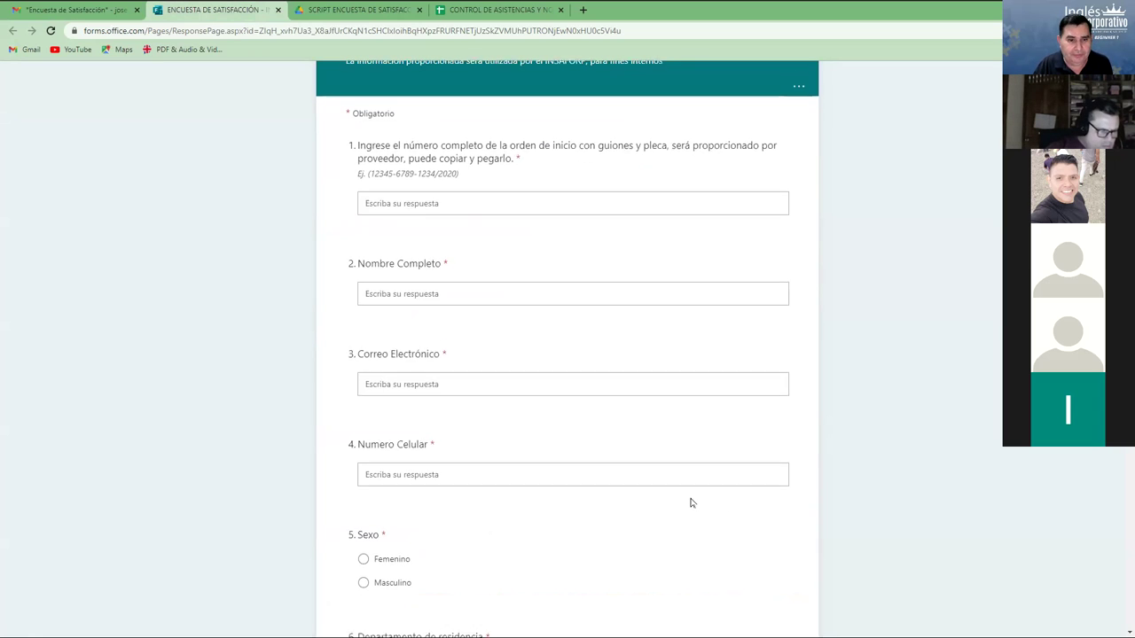
scroll(691, 499, down, 8)
scroll(697, 499, down, 7)
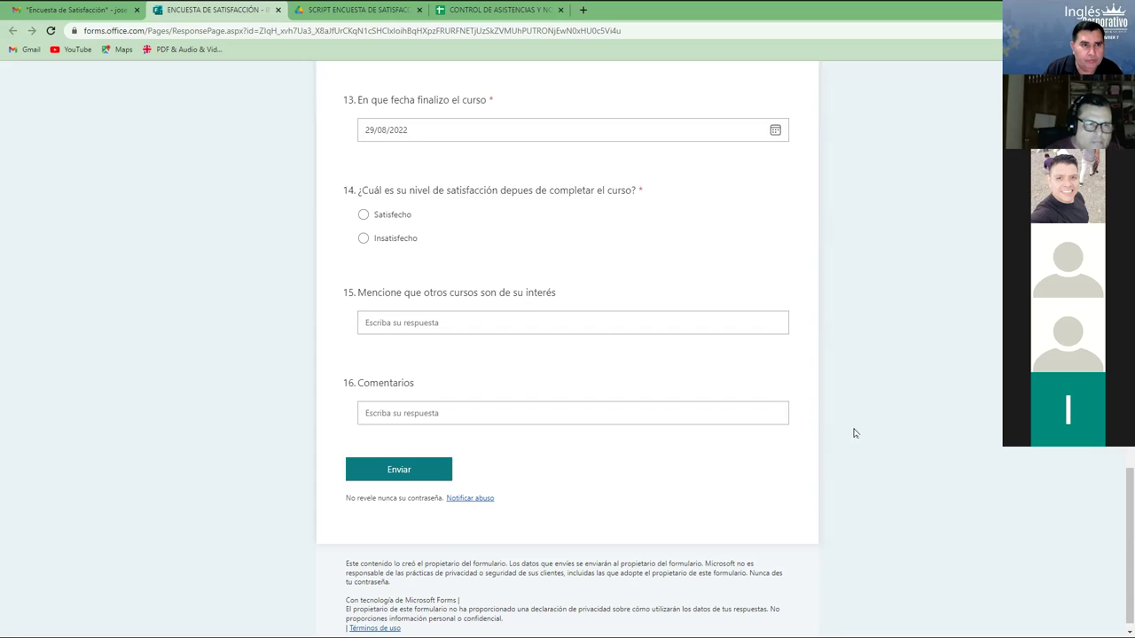
Check the participants' attendance for Monday 29 in the group's attendance control spreadsheet
click(501, 12)
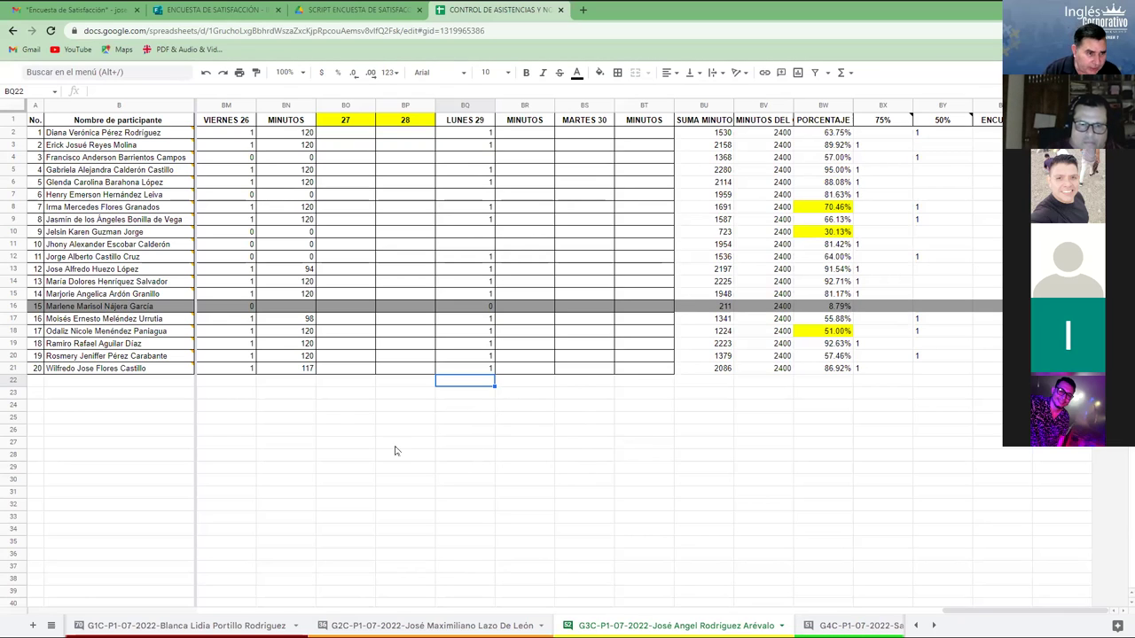
mouse_move(139, 336)
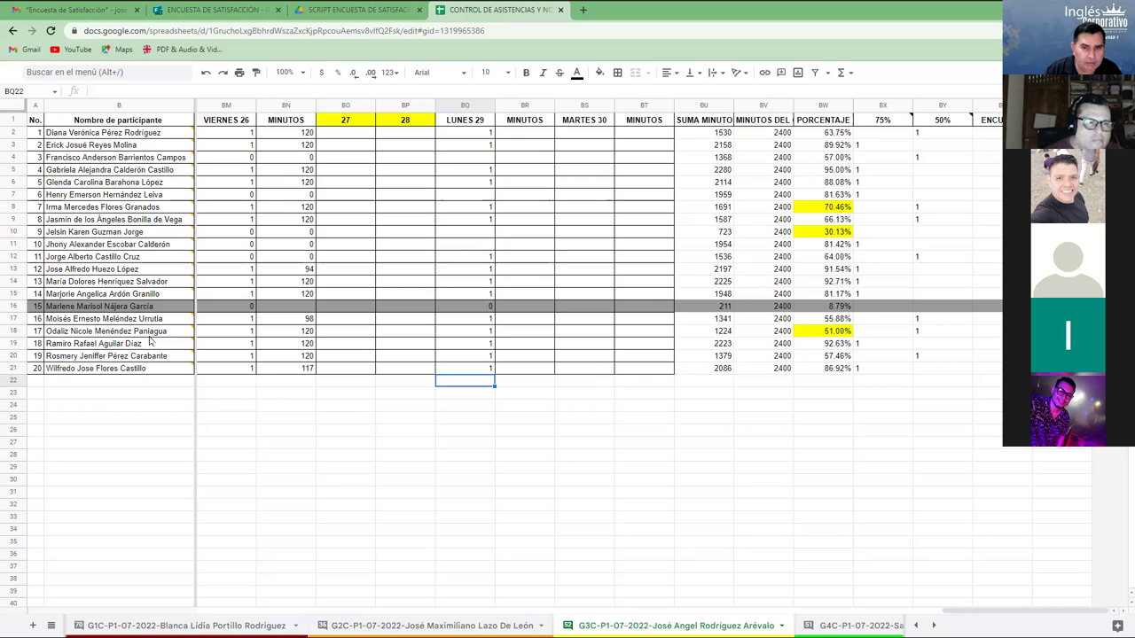
mouse_move(216, 426)
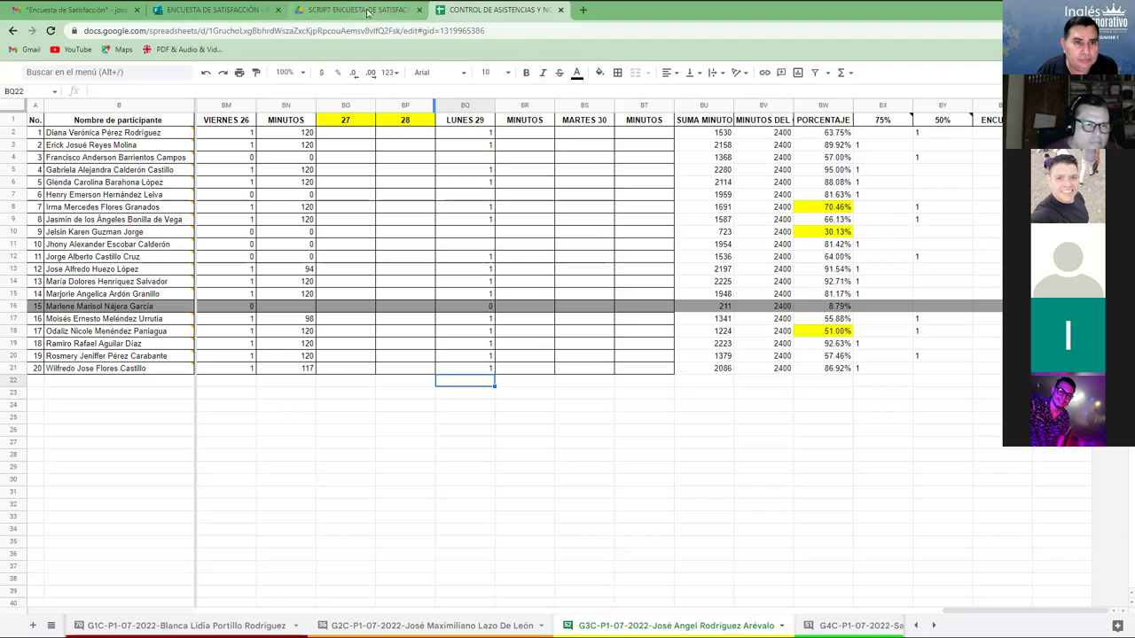
Close the survey script PDF and the satisfaction survey form in the browser
click(412, 11)
click(419, 9)
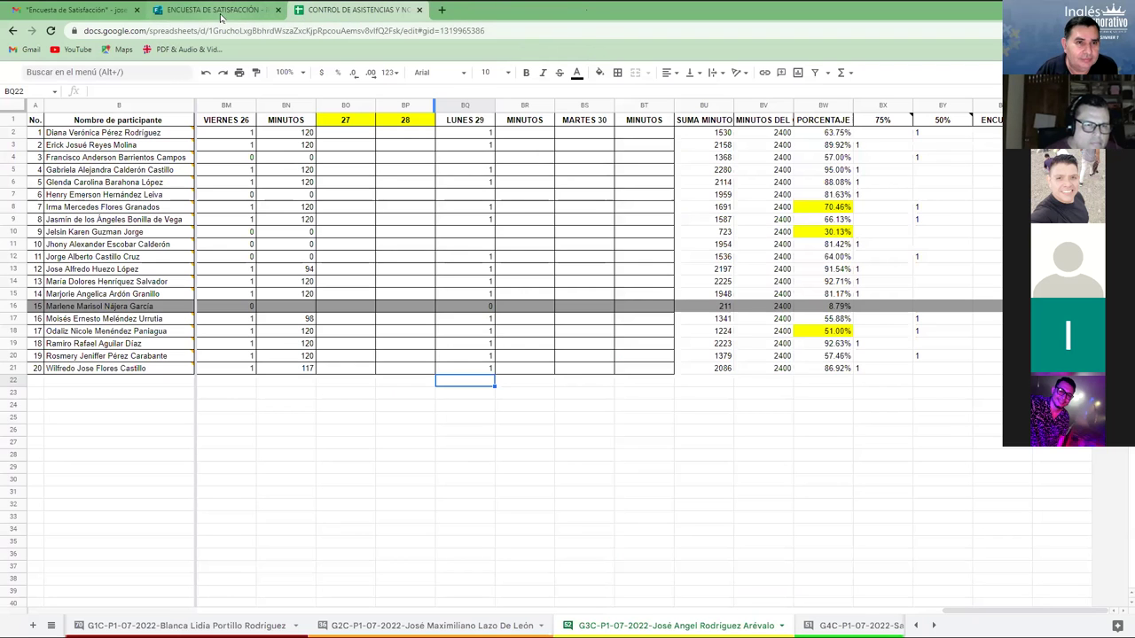
click(222, 14)
click(278, 10)
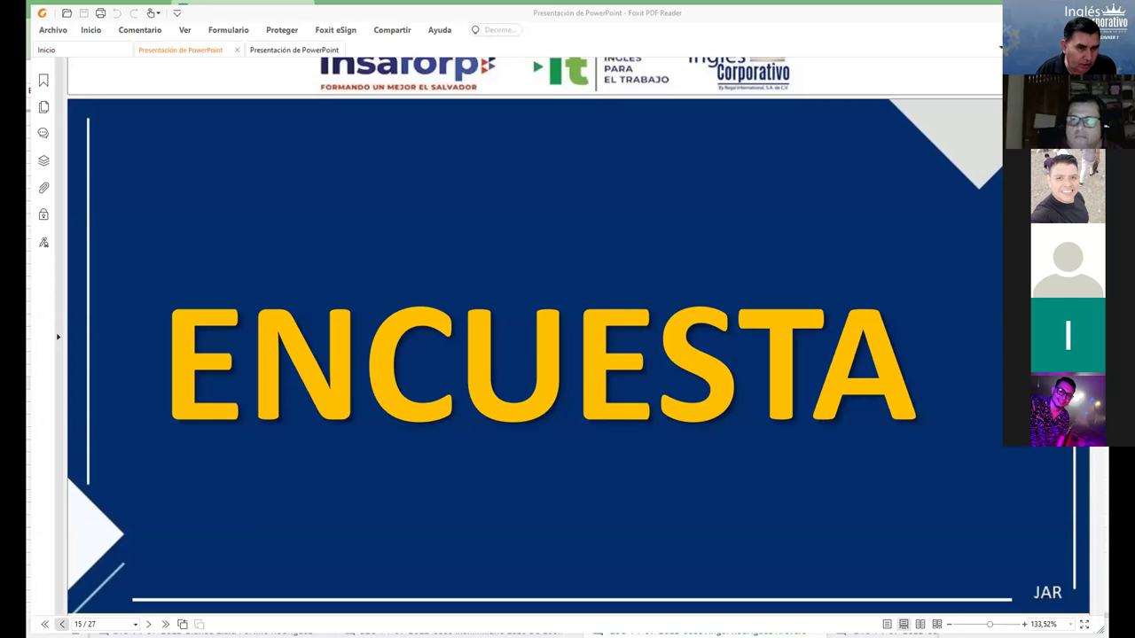
Switch to the class presentation in Foxit PDF Reader and go back from the ENCUESTA slide to the street map on page 8
click(62, 625)
click(62, 624)
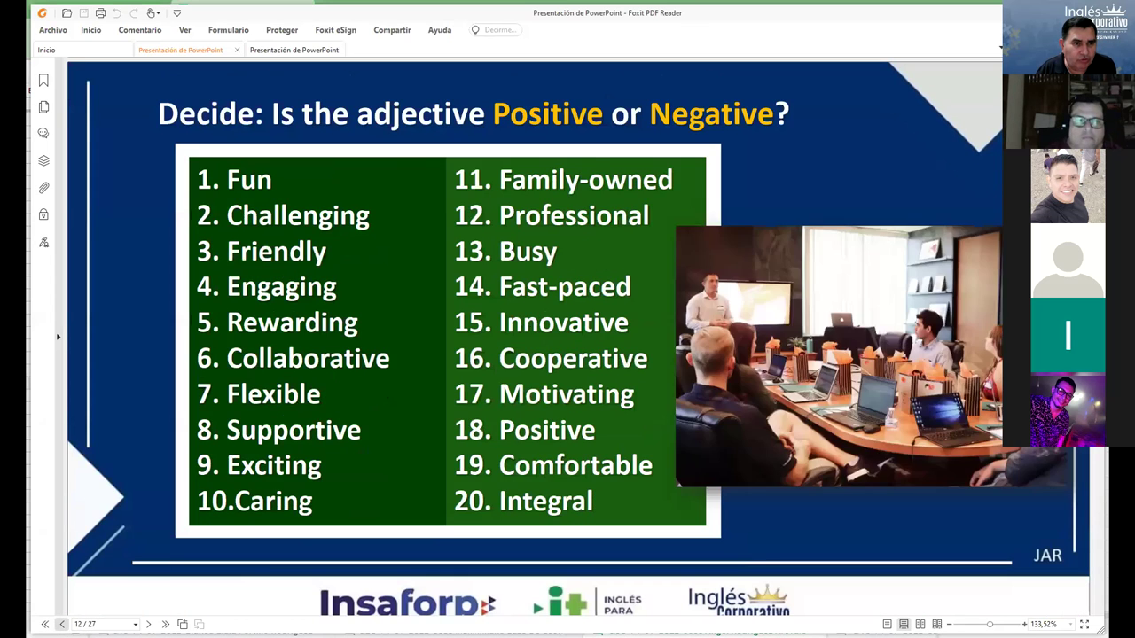
click(62, 624)
click(62, 624)
click(62, 624)
click(62, 624)
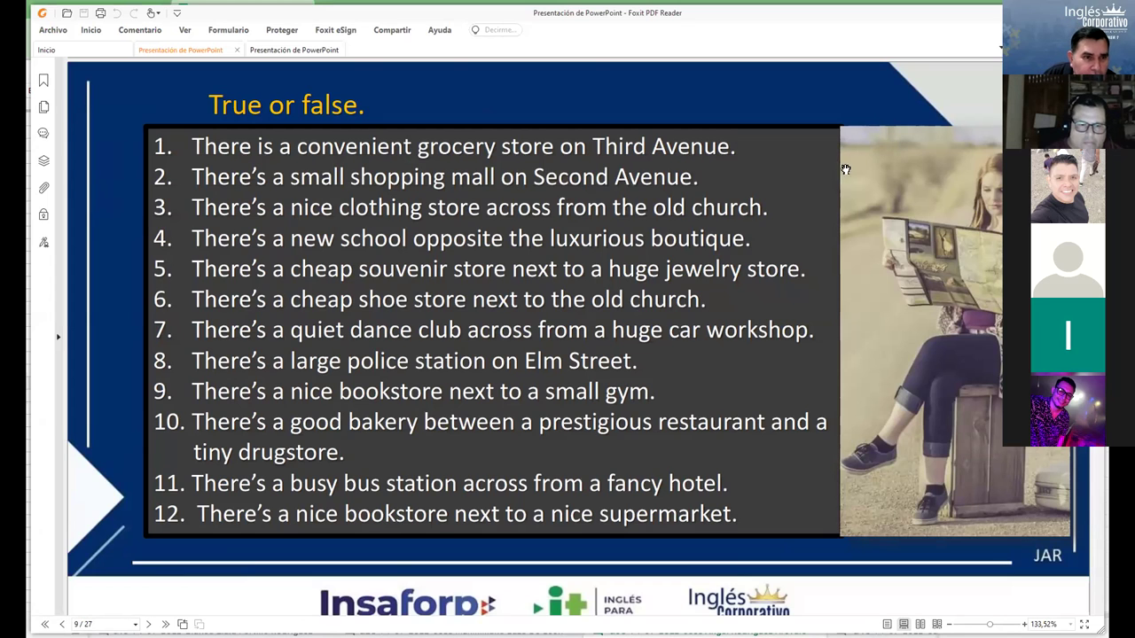
scroll(831, 246, up, 3)
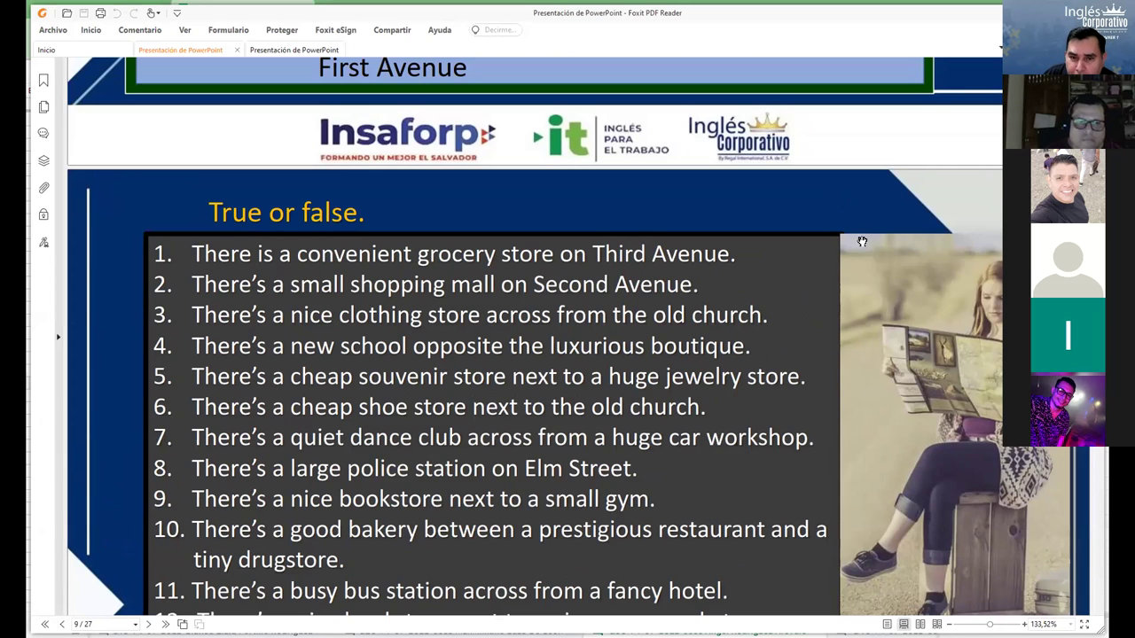
scroll(851, 242, up, 6)
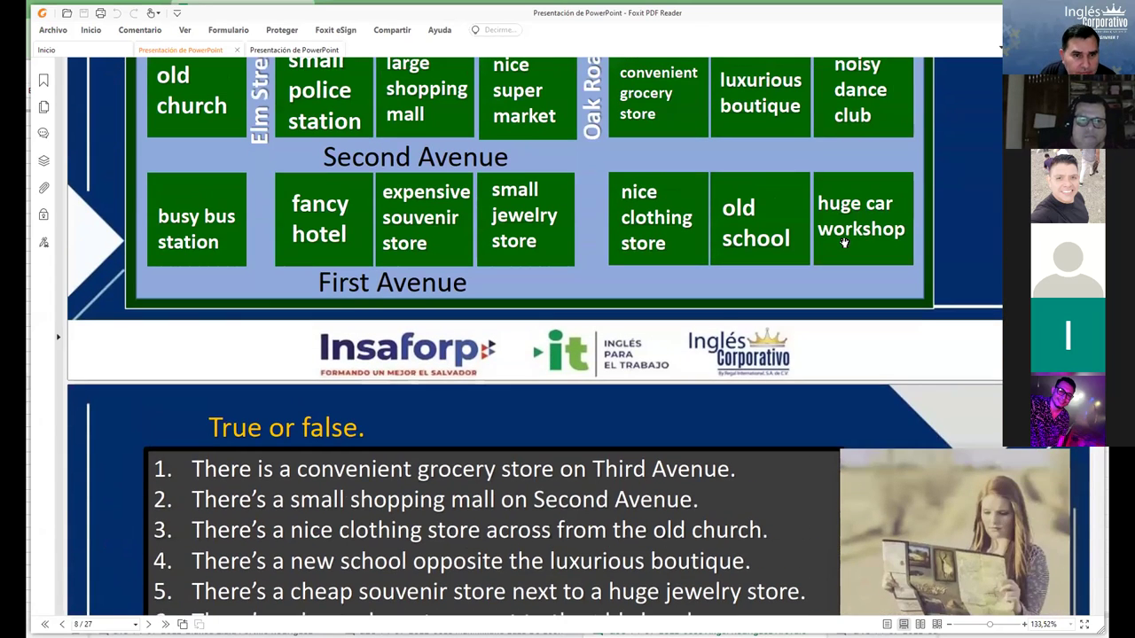